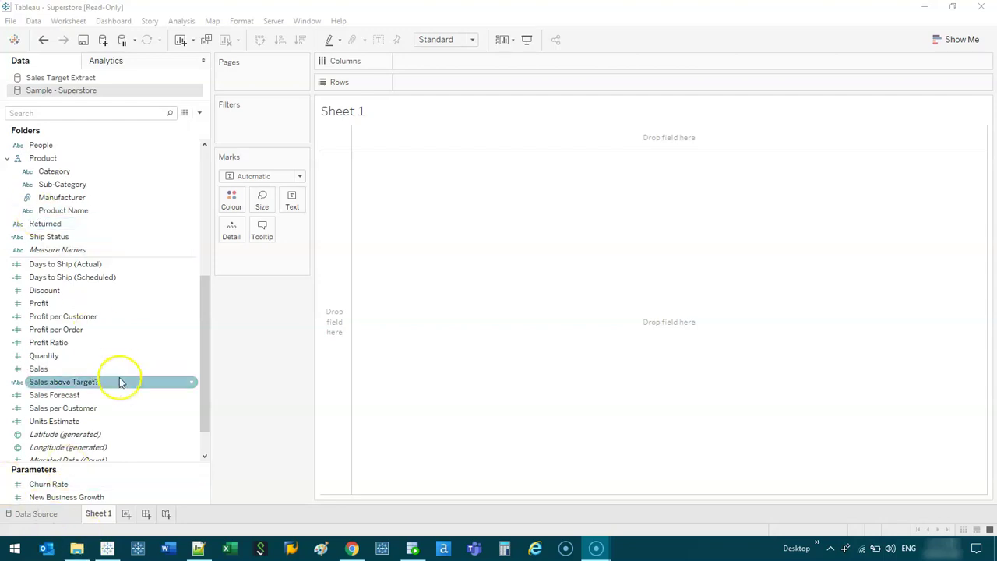
# - Place Order Date on Columns as the continuous MONTH(Order Date)
pyautogui.scroll(5, 106, 356)
pyautogui.scroll(1, 114, 197)
pyautogui.moveTo(55, 209); pyautogui.dragTo(419, 69)
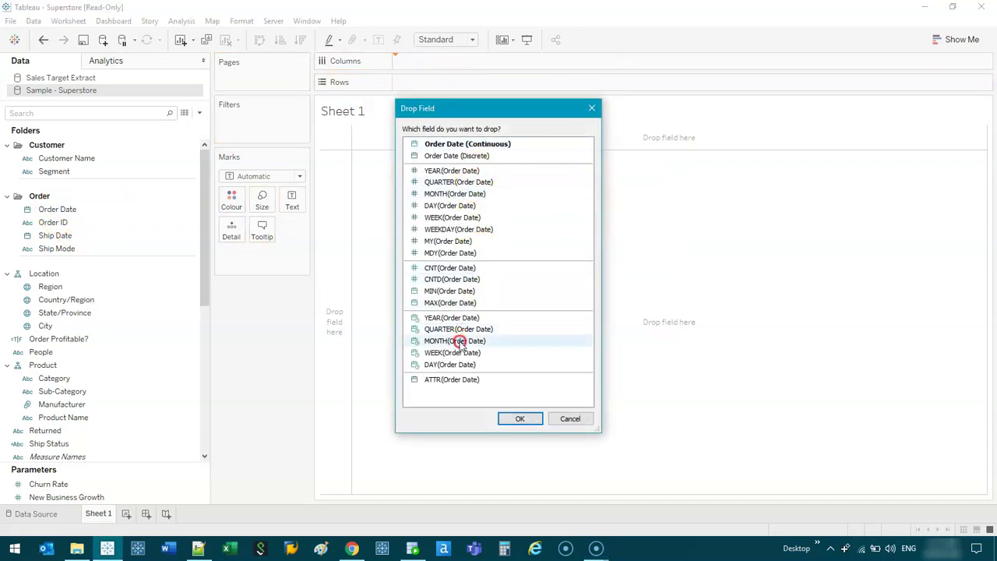
pyautogui.doubleClick(507, 343)
# - Add Sales and Quantity to Rows as two separate line charts
pyautogui.scroll(-5, 89, 350)
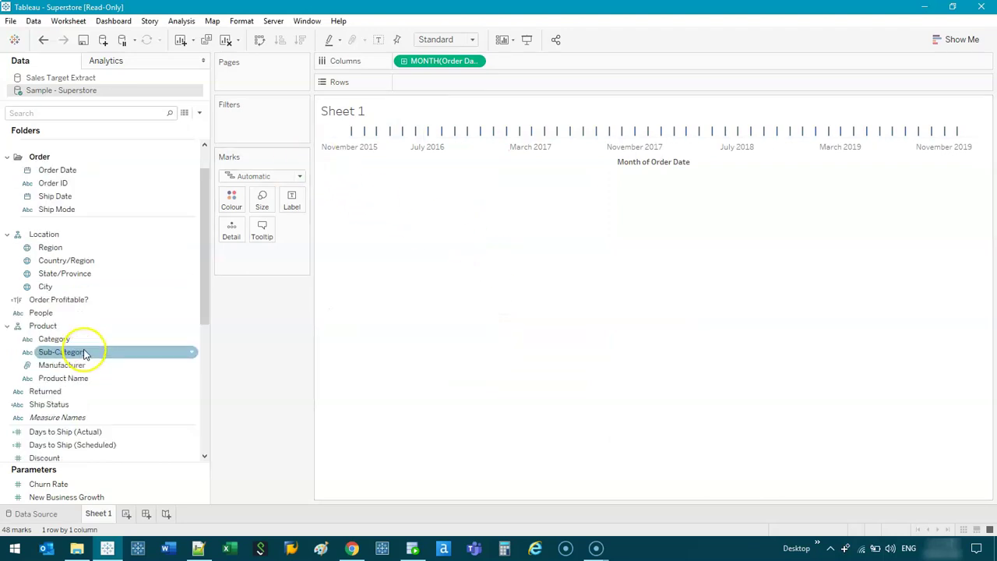
pyautogui.scroll(-2, 121, 330)
pyautogui.doubleClick(63, 329)
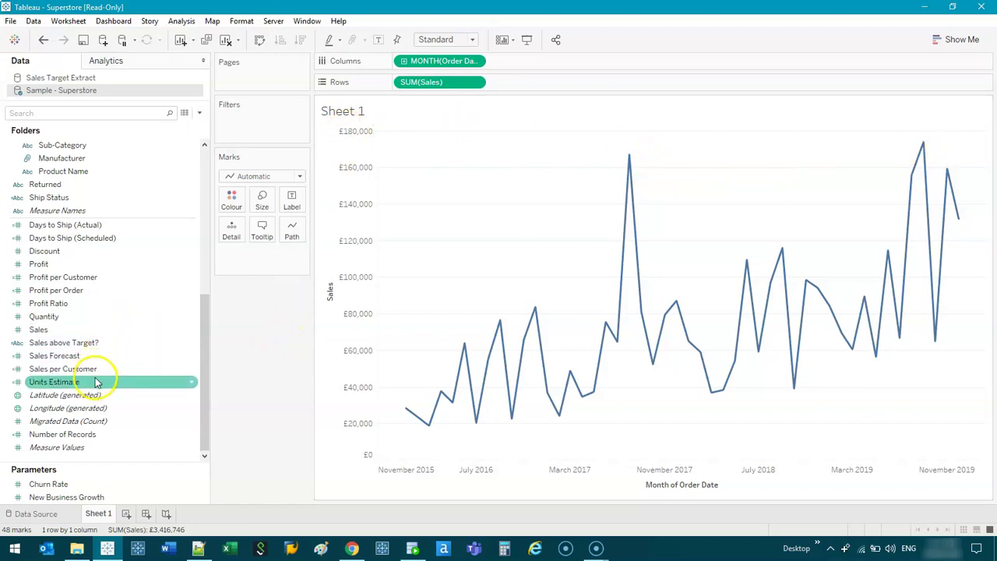
pyautogui.moveTo(47, 316); pyautogui.dragTo(551, 87)
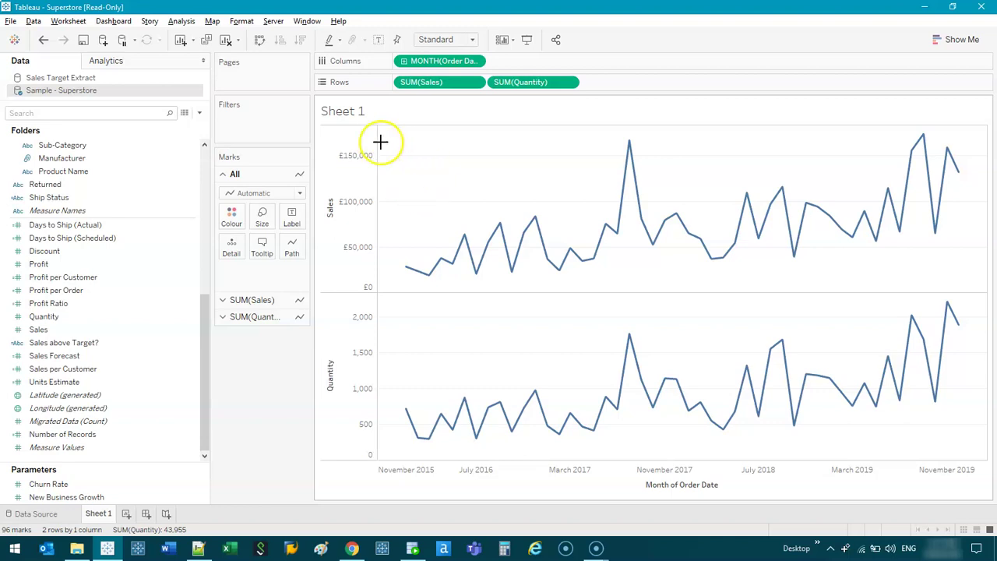
pyautogui.moveTo(338, 310)
pyautogui.mouseDown()
pyautogui.moveTo(381, 311)
pyautogui.moveTo(367, 314)
pyautogui.mouseUp()
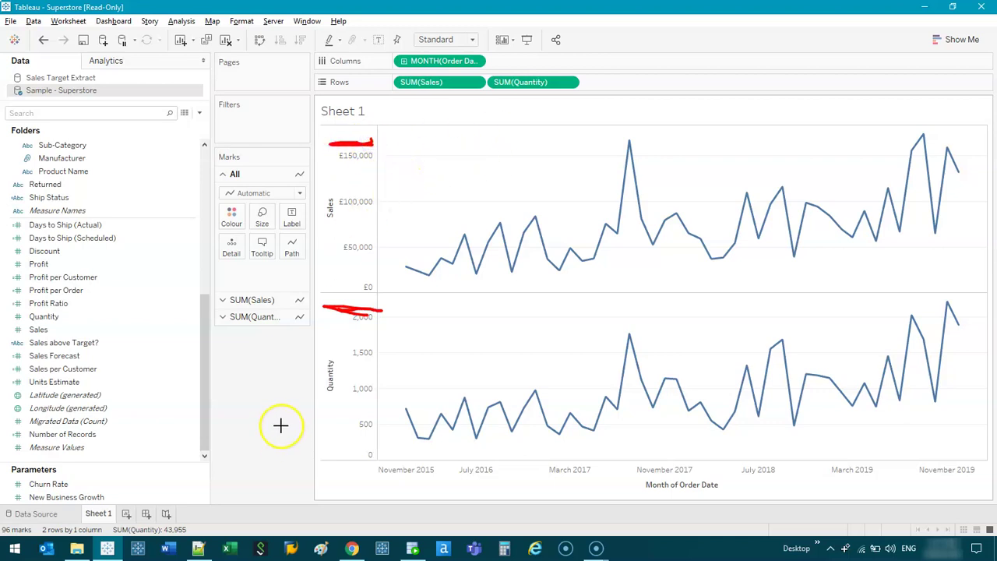
pyautogui.press('Escape')
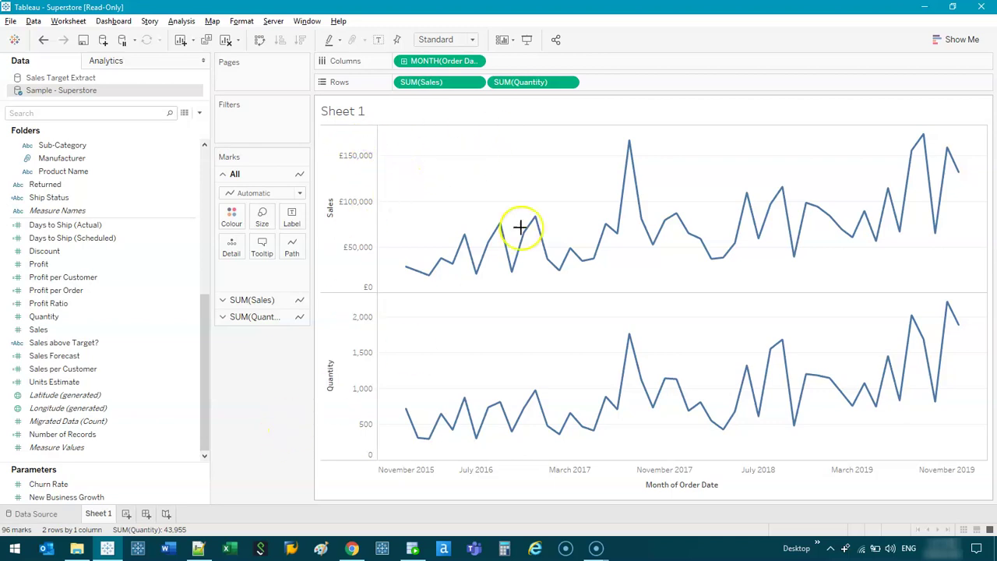
# - Combine Quantity with Sales on one shared axis, and colour the lines by Measure Names with the legend placed below the Measure Values card
pyautogui.click(544, 82)
pyautogui.moveTo(544, 83); pyautogui.dragTo(350, 197)
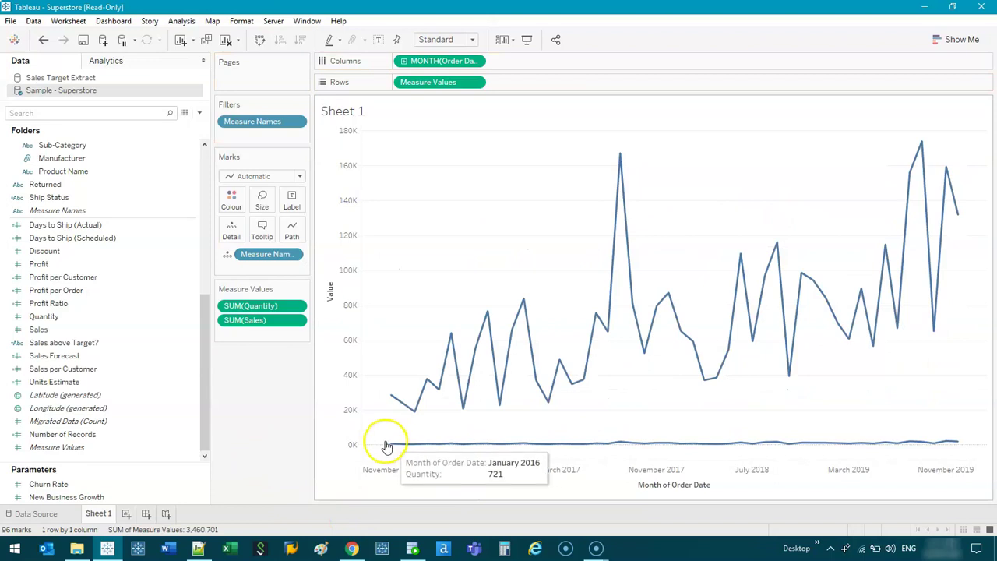
pyautogui.moveTo(265, 254); pyautogui.dragTo(231, 201)
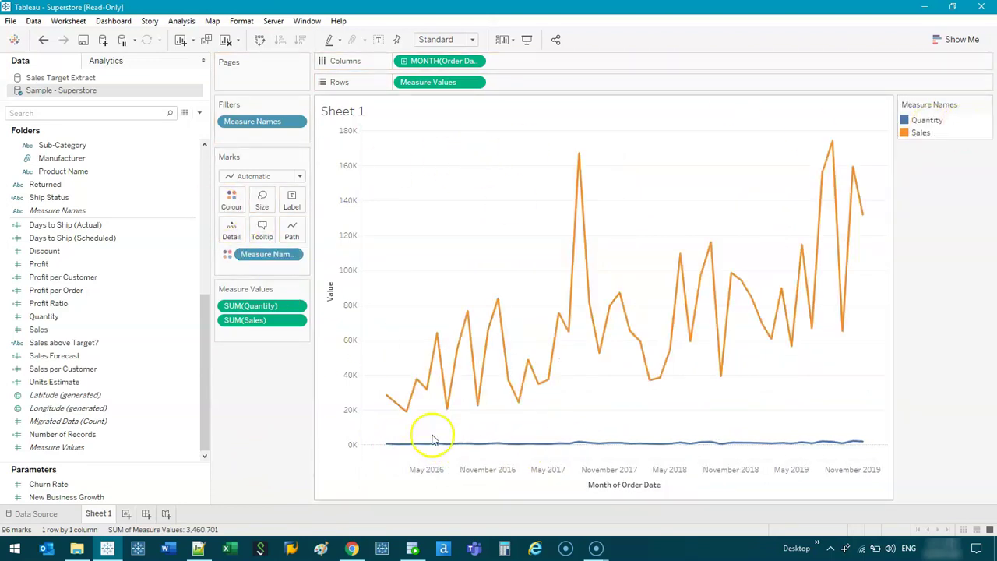
pyautogui.moveTo(952, 104); pyautogui.dragTo(304, 412)
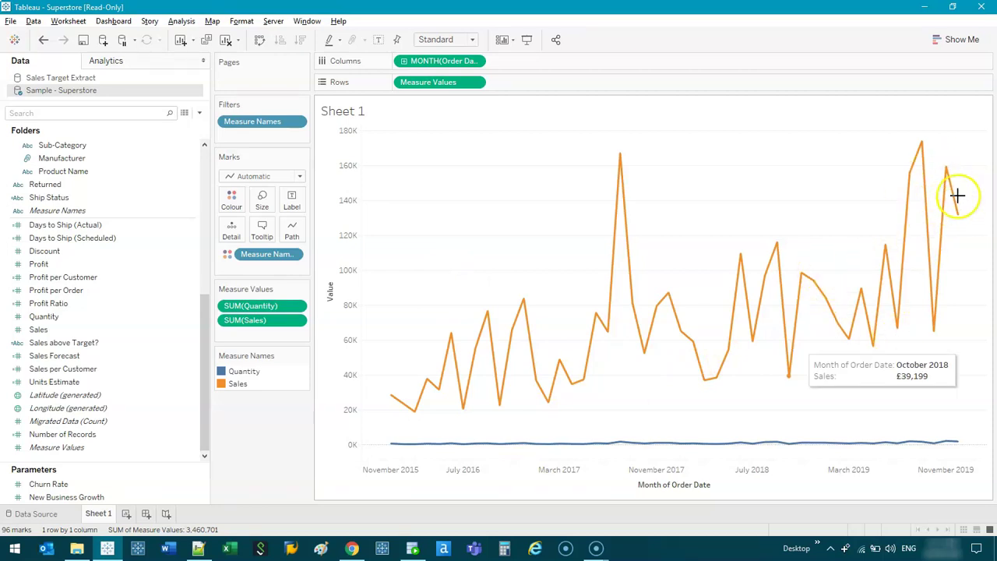
pyautogui.moveTo(961, 211)
pyautogui.mouseDown()
pyautogui.moveTo(985, 207)
pyautogui.moveTo(988, 244)
pyautogui.mouseUp()
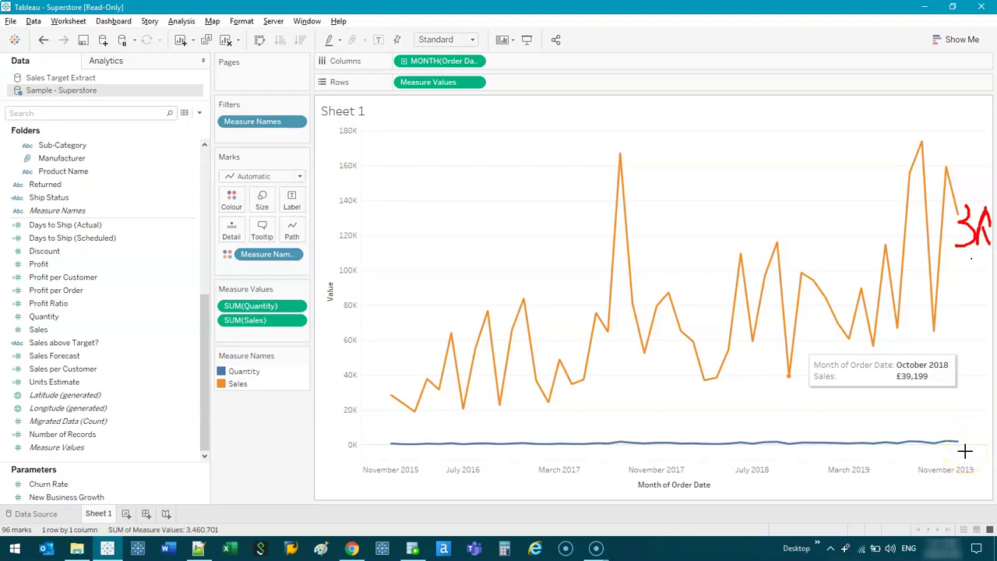
pyautogui.click(968, 424)
pyautogui.moveTo(966, 450); pyautogui.dragTo(994, 447)
pyautogui.press('Escape')
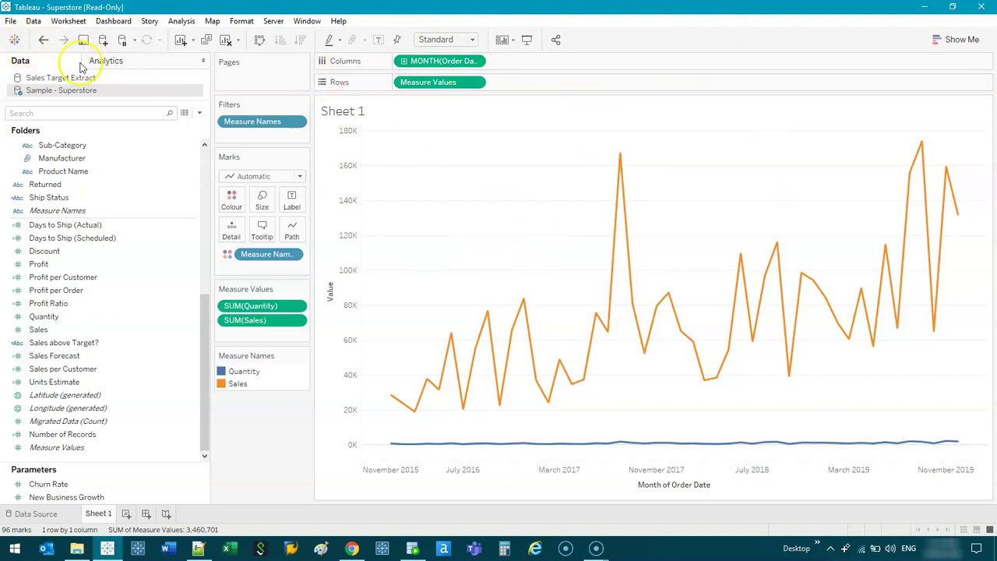
# - Split Sales out of the shared axis onto Rows and replace it with Profit Ratio beside Quantity
pyautogui.moveTo(251, 321); pyautogui.dragTo(538, 83)
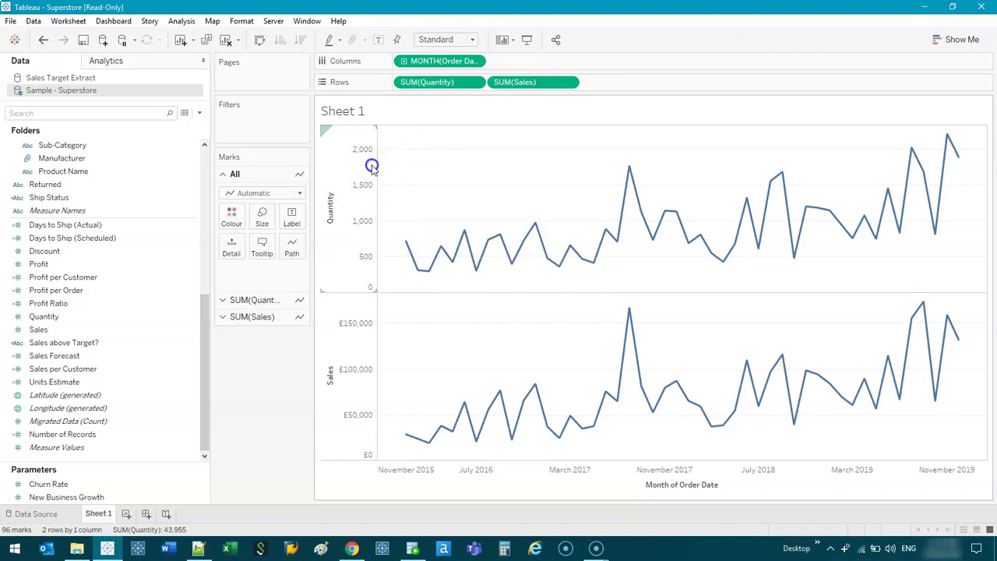
pyautogui.moveTo(545, 82); pyautogui.dragTo(252, 397)
pyautogui.moveTo(49, 303); pyautogui.dragTo(537, 84)
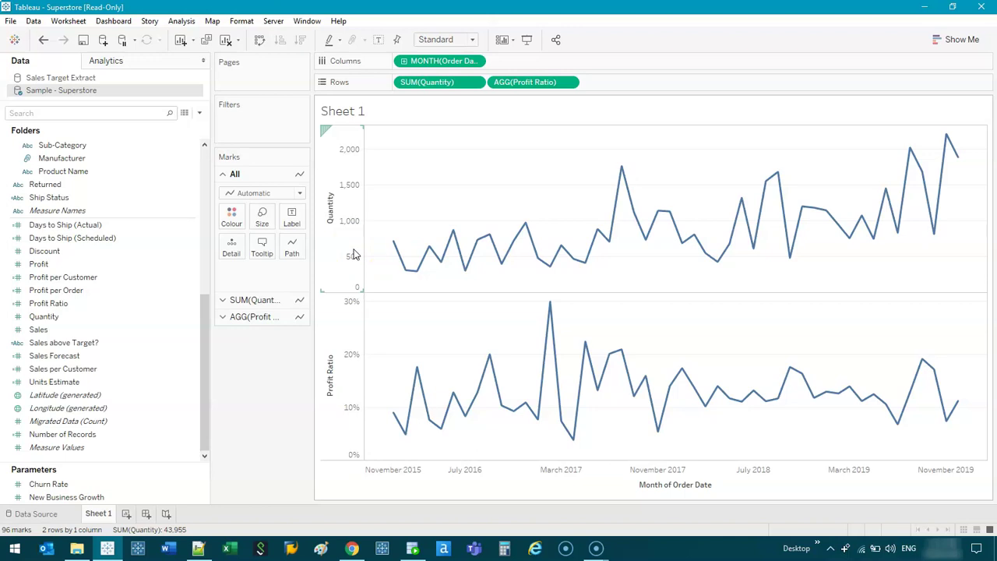
# - Make Profit Ratio a dual axis with Quantity, and colour the Quantity line orange, moving the colour legend below the Marks card
pyautogui.rightClick(528, 82)
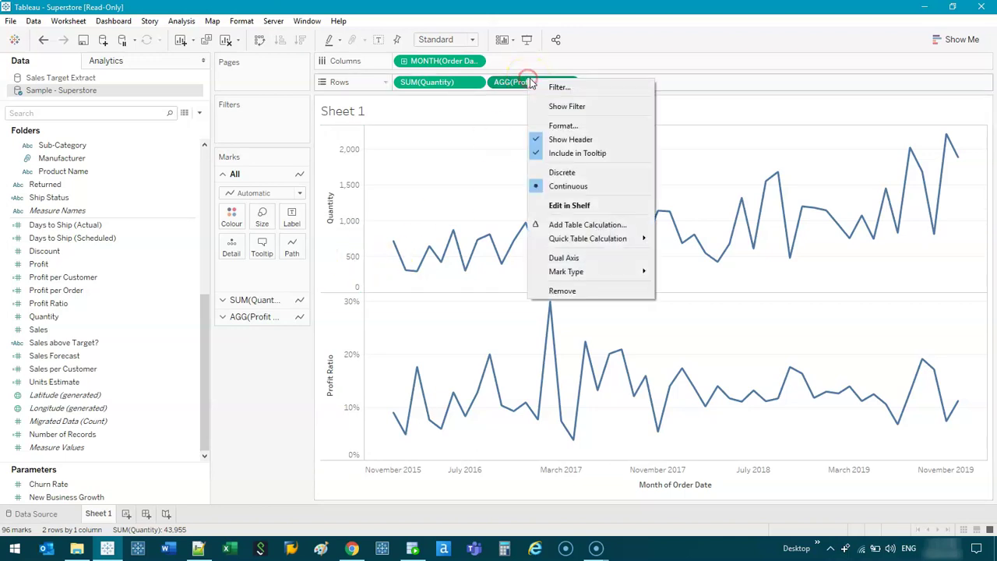
pyautogui.click(599, 260)
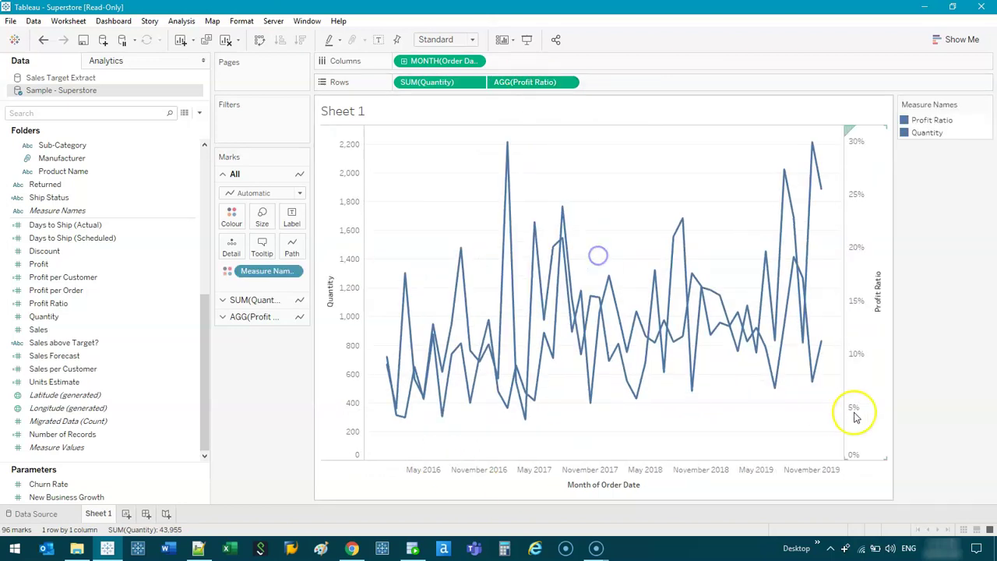
pyautogui.doubleClick(966, 134)
pyautogui.click(534, 364)
pyautogui.click(539, 398)
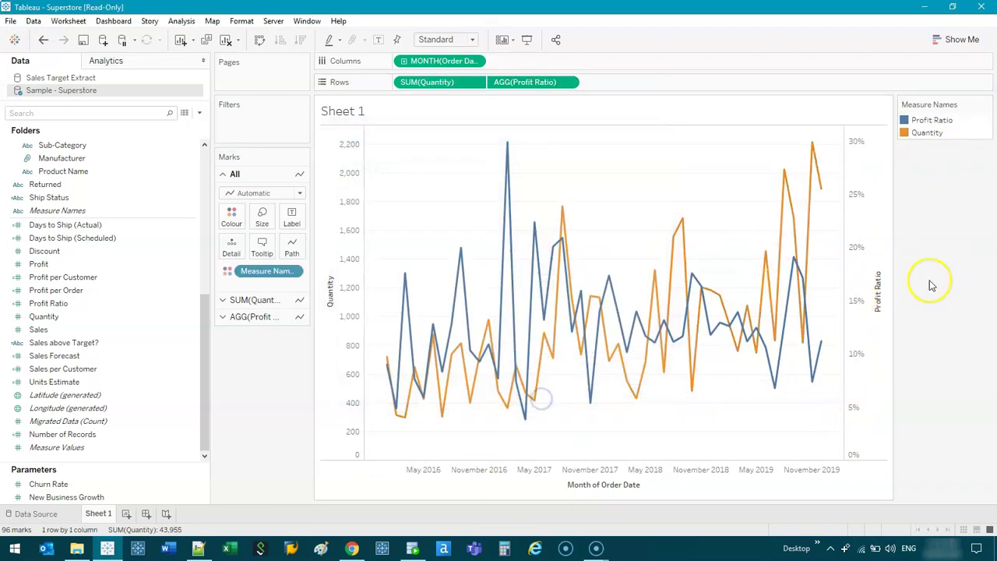
pyautogui.moveTo(952, 104); pyautogui.dragTo(300, 398)
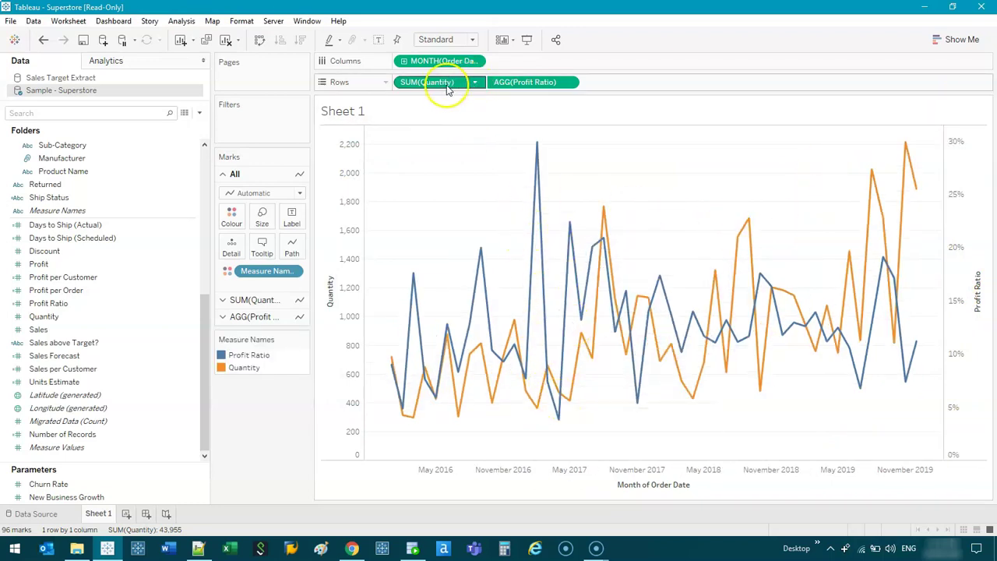
# - Format the Profit Ratio axis font in blue to match its line
pyautogui.click(247, 356)
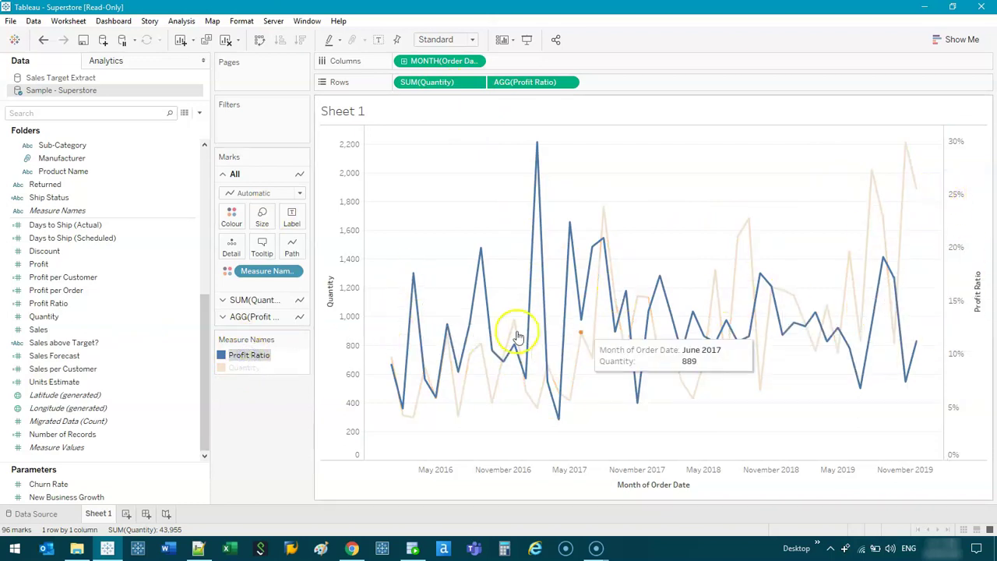
pyautogui.rightClick(961, 272)
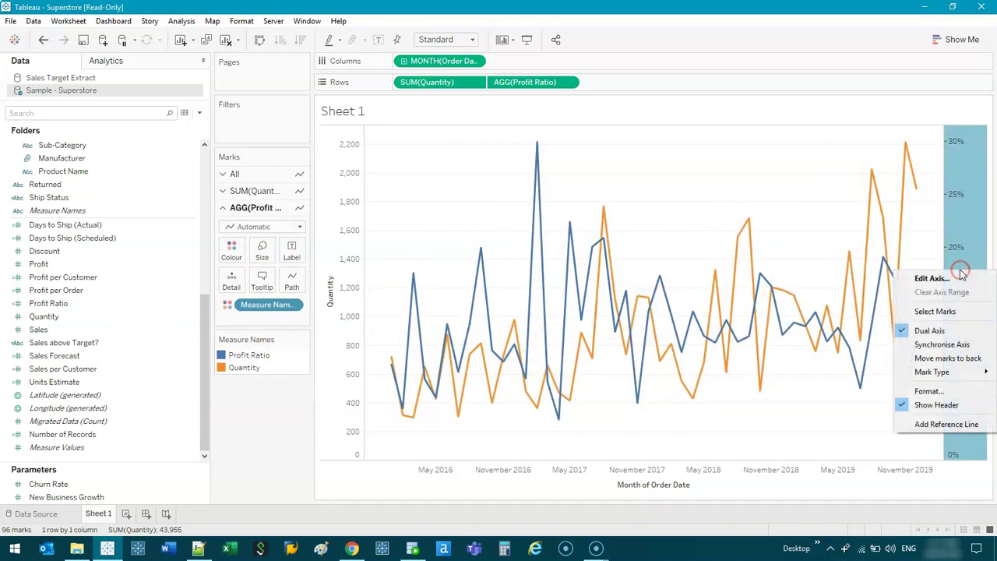
pyautogui.click(937, 391)
pyautogui.click(76, 140)
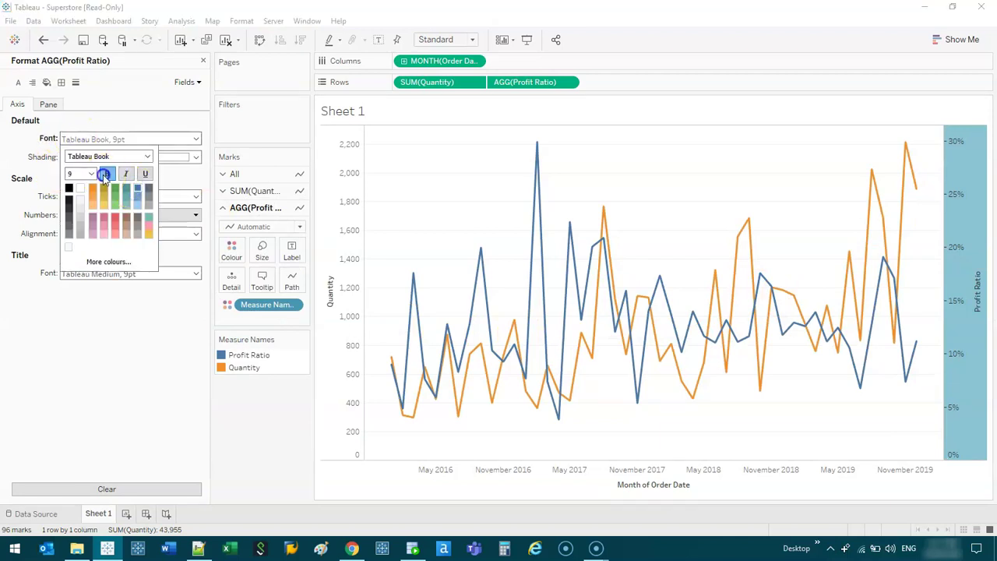
pyautogui.click(131, 347)
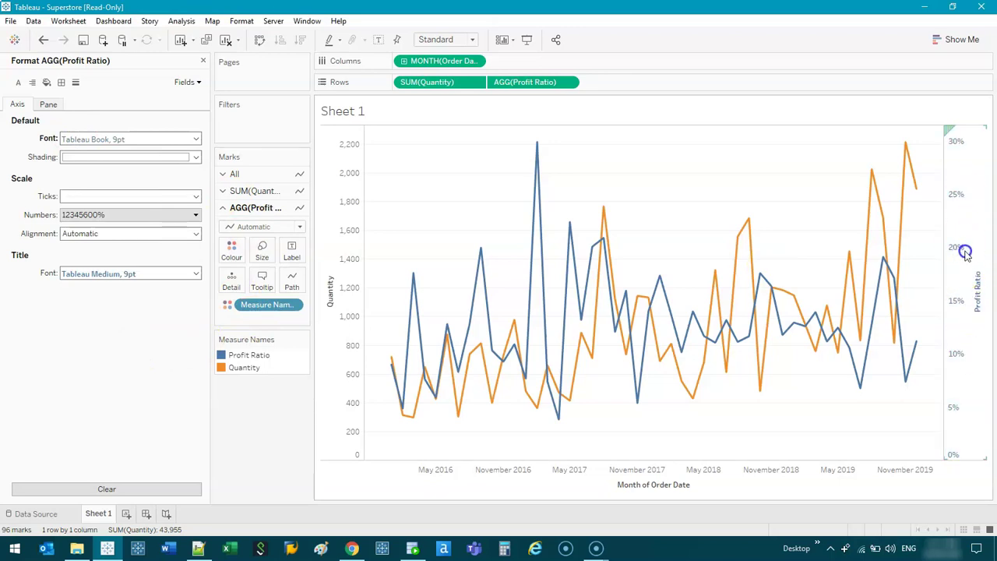
# - Format the Quantity axis font in orange to match its line and close the formatting options
pyautogui.click(339, 212)
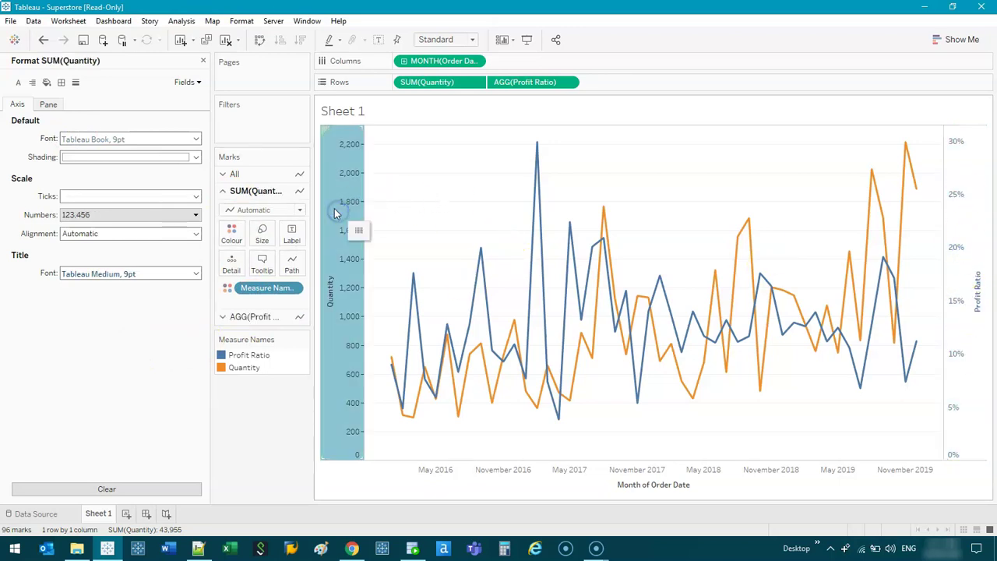
pyautogui.click(127, 140)
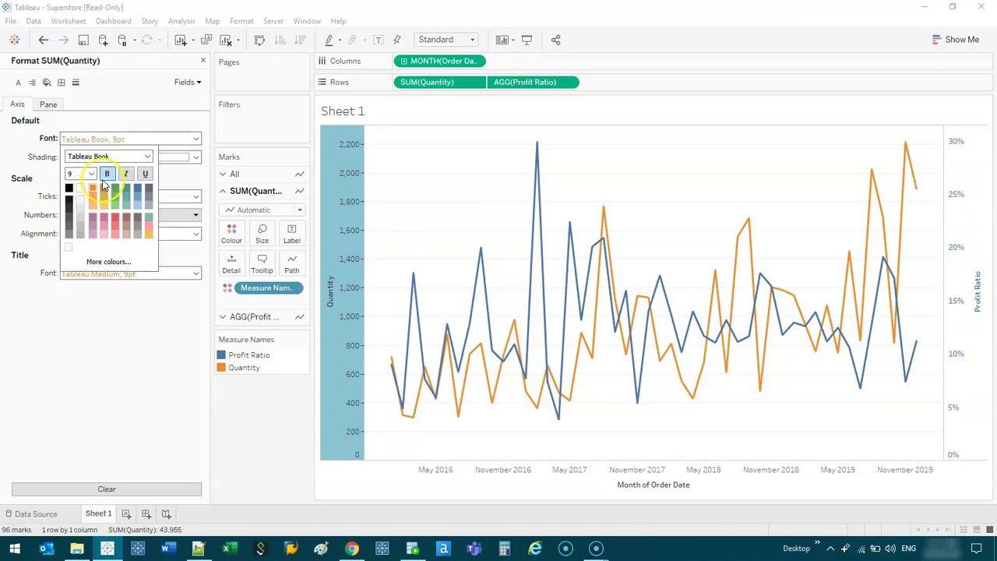
pyautogui.click(456, 196)
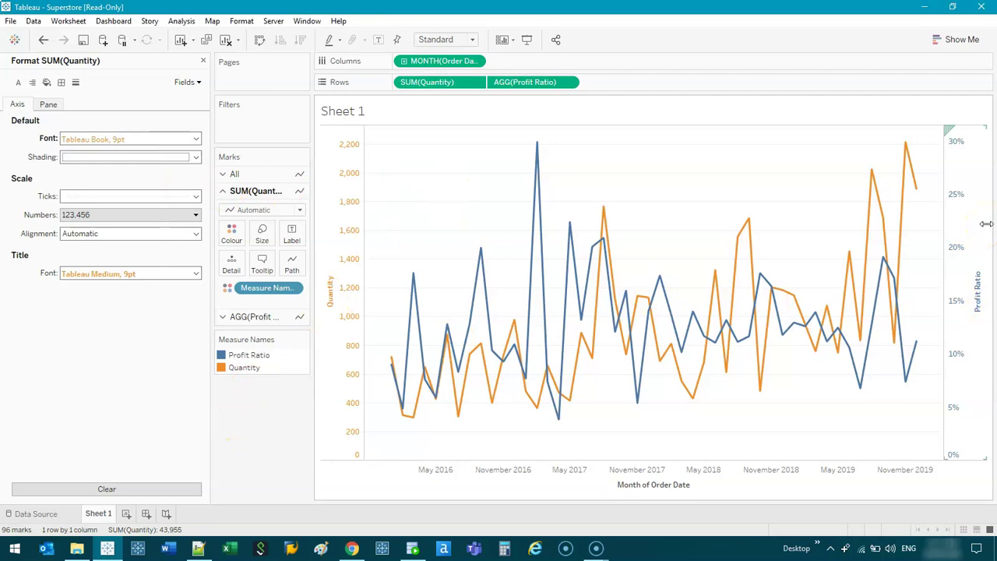
pyautogui.click(204, 60)
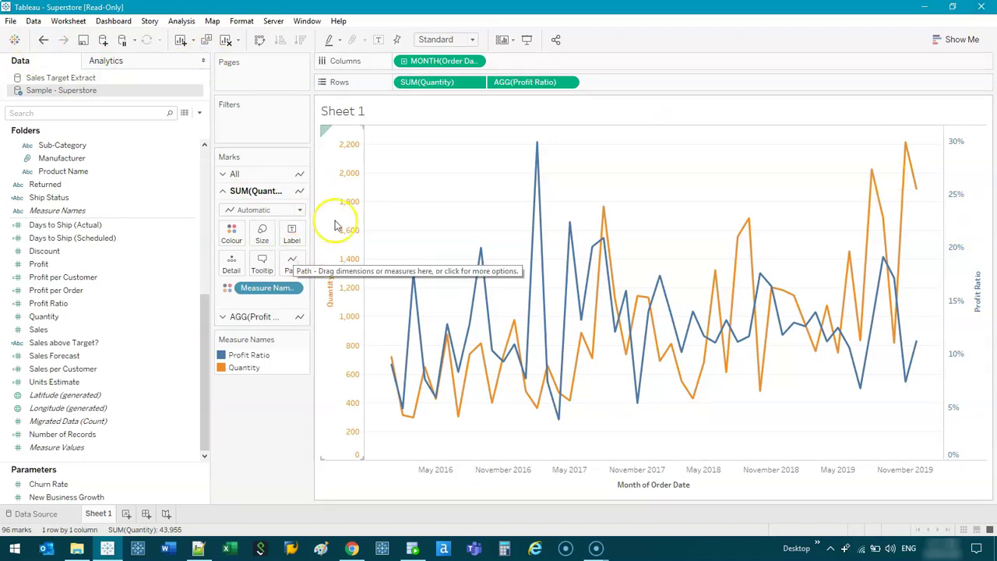
# - Undo the recent axis font and line colour changes
pyautogui.click(45, 40)
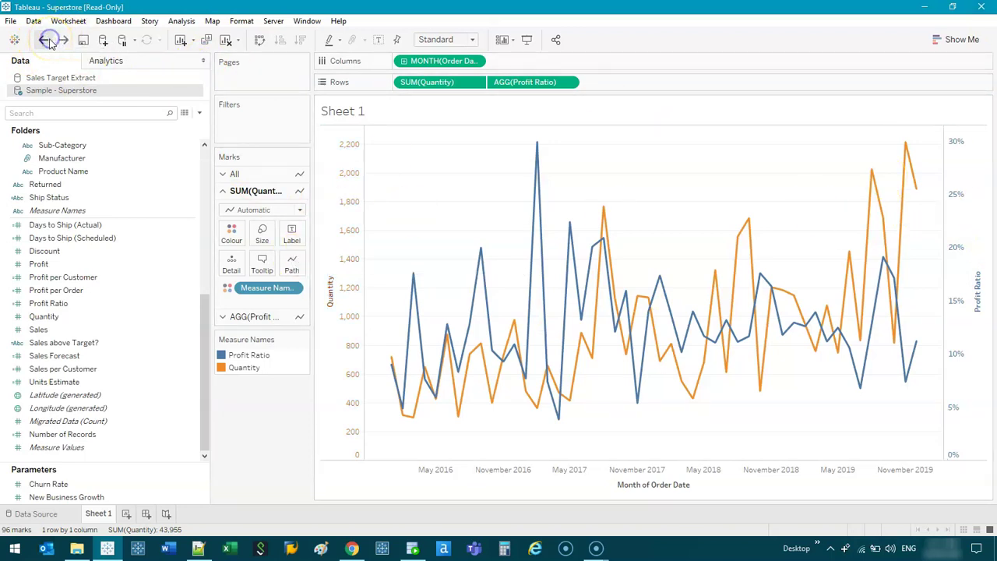
pyautogui.click(47, 41)
pyautogui.click(46, 41)
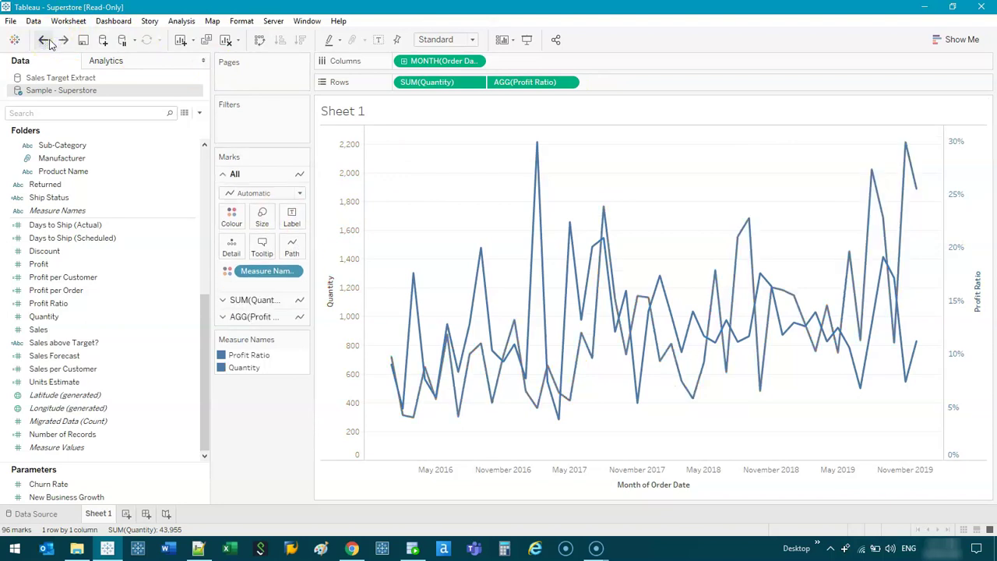
pyautogui.click(45, 41)
# - Replace Profit Ratio on Rows with a second Quantity and set it as a dual axis
pyautogui.moveTo(529, 82); pyautogui.dragTo(270, 394)
pyautogui.moveTo(82, 319); pyautogui.dragTo(534, 86)
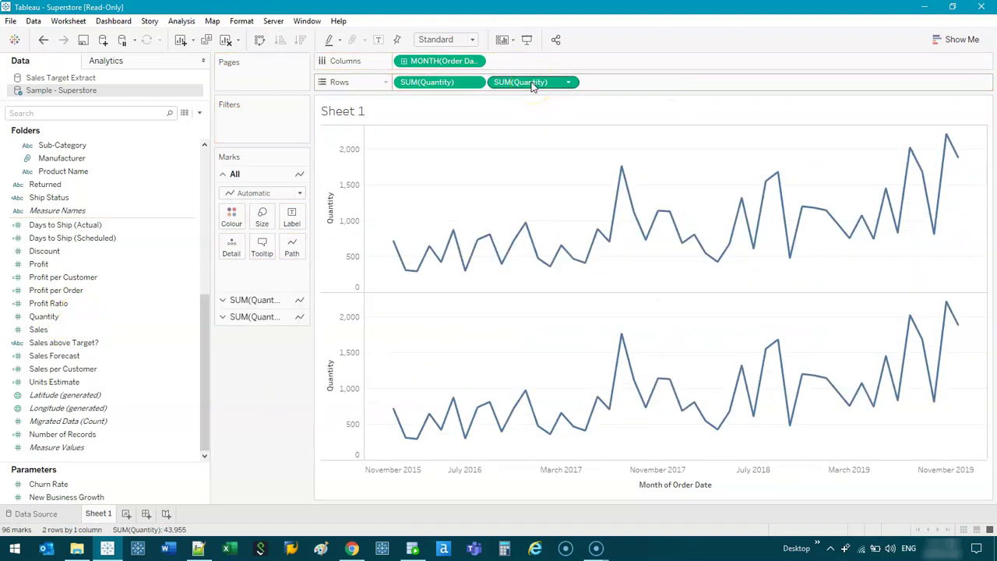
pyautogui.rightClick(534, 86)
pyautogui.click(577, 309)
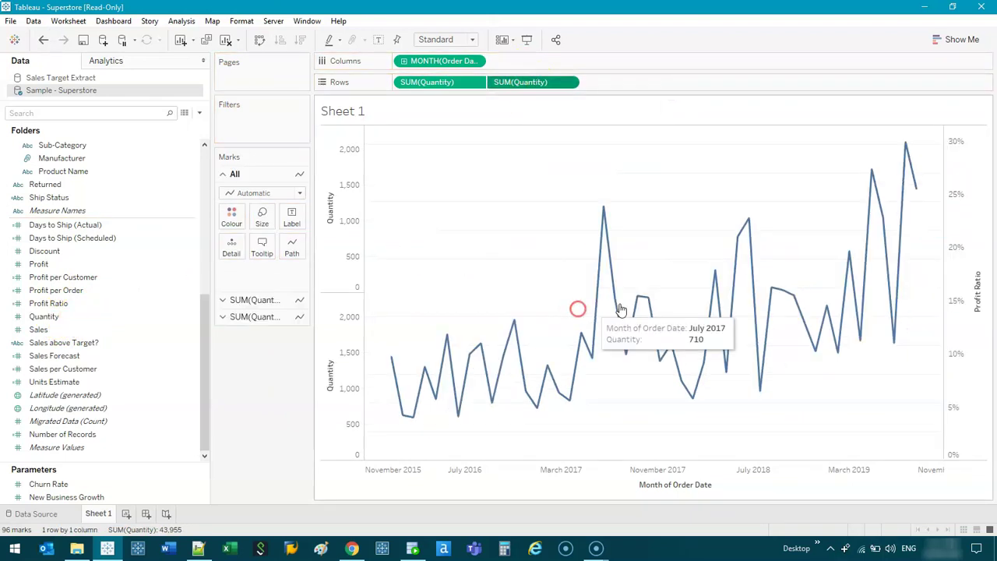
# - Undo the last change, replace the second Quantity on Rows with Sales, and set Sales as a dual axis
pyautogui.hotkey('ctrl', 'z')
pyautogui.moveTo(535, 89); pyautogui.dragTo(292, 414)
pyautogui.moveTo(78, 340); pyautogui.dragTo(546, 84)
pyautogui.rightClick(537, 83)
pyautogui.click(574, 311)
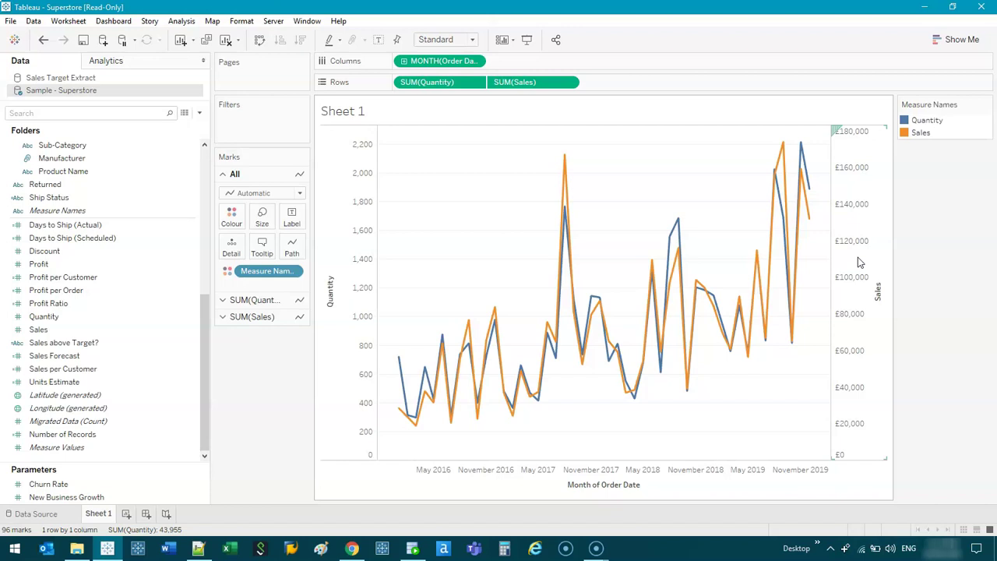
# - Turn off the dual axis for Sales on Rows
pyautogui.moveTo(858, 262); pyautogui.dragTo(350, 142)
pyautogui.moveTo(350, 142); pyautogui.dragTo(496, 82)
pyautogui.rightClick(498, 82)
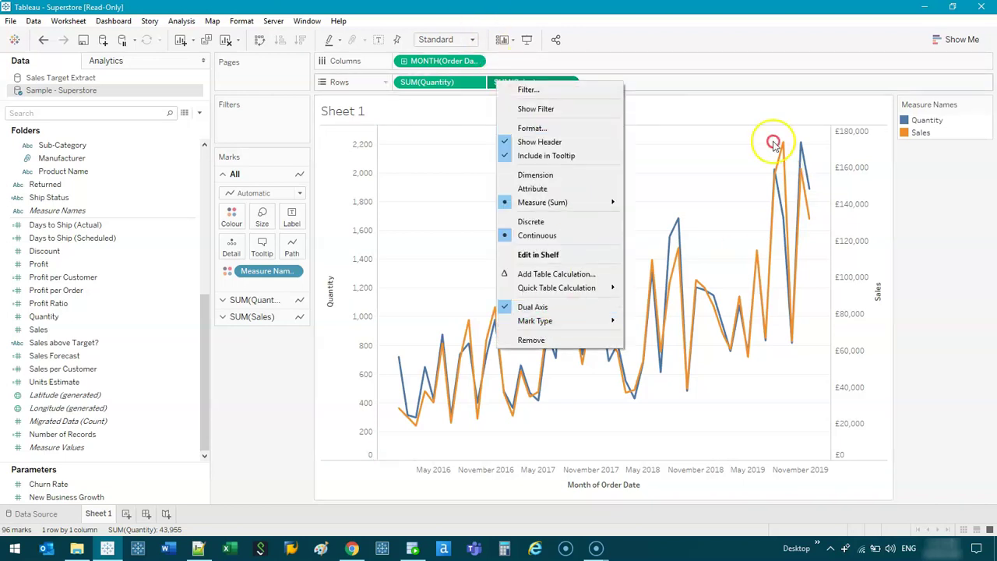
pyautogui.click(557, 307)
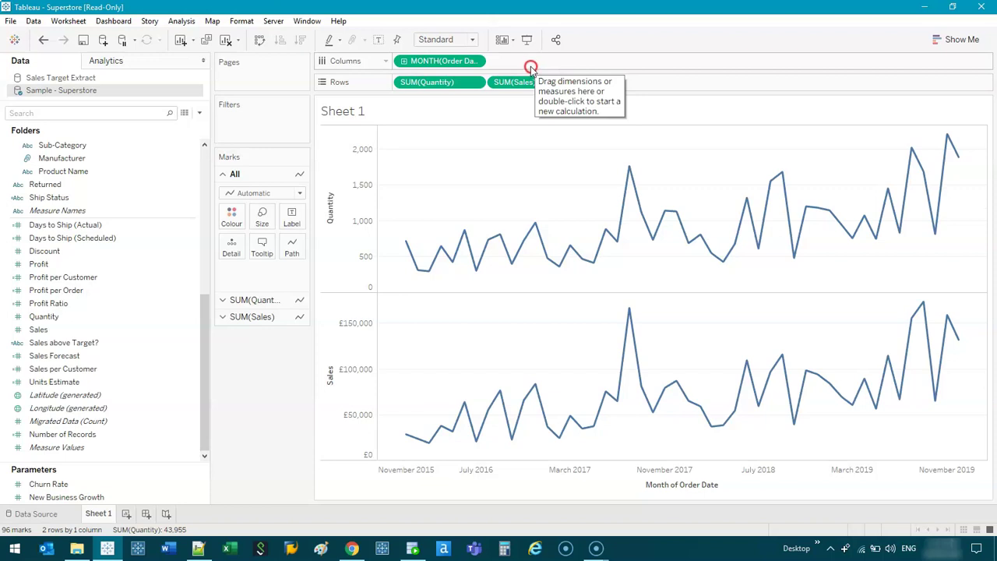
# - Duplicate Quantity on Rows and remove Sales, leaving two Quantity charts
pyautogui.moveTo(429, 82); pyautogui.dragTo(486, 83)
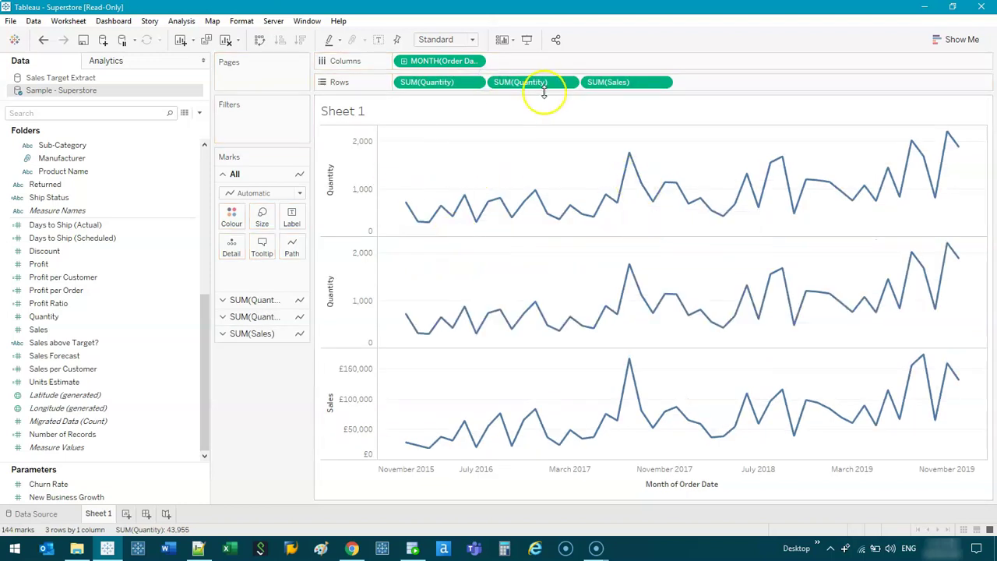
pyautogui.moveTo(606, 82); pyautogui.dragTo(263, 463)
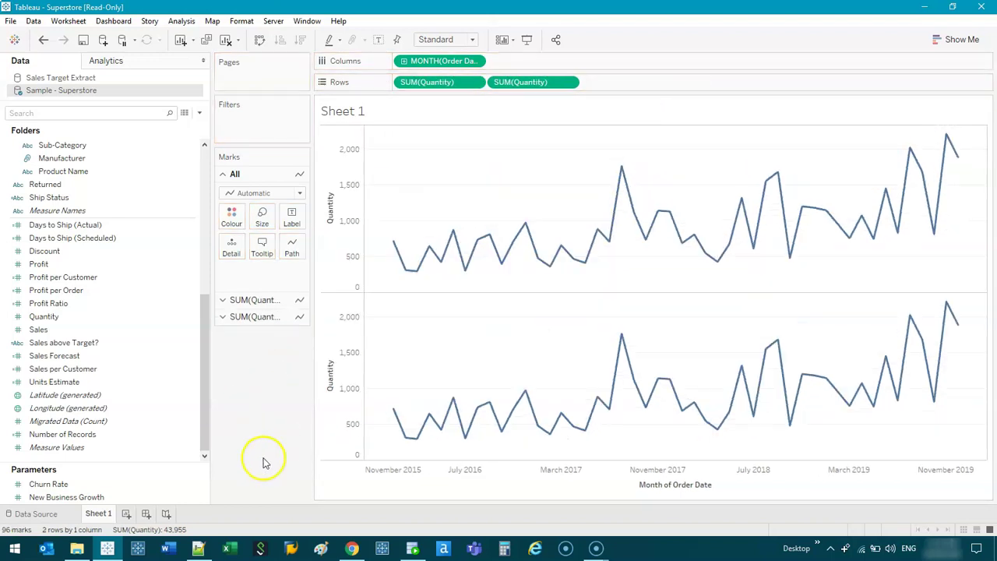
pyautogui.moveTo(629, 353)
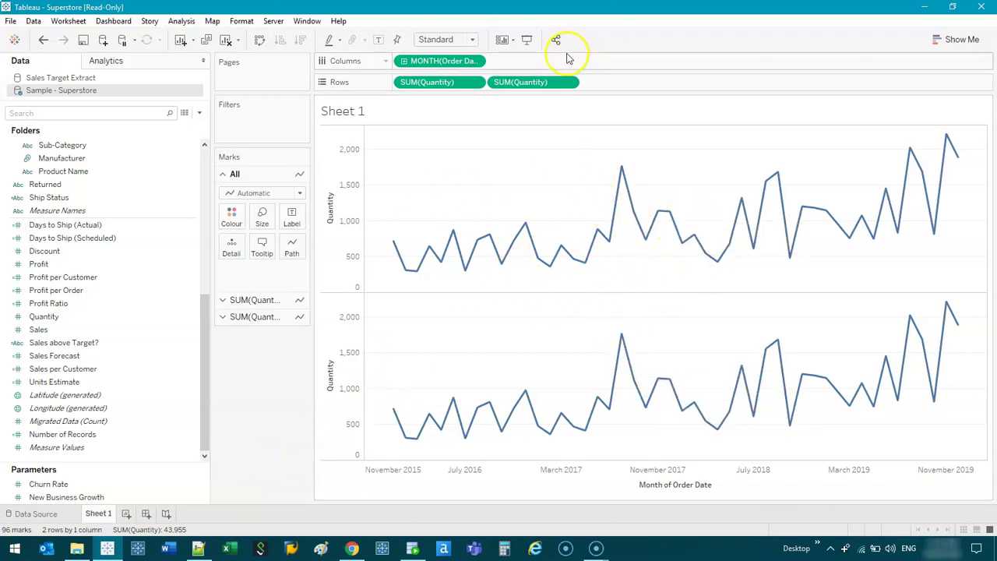
# - Change the second Quantity on Rows to the calculation SUM([Quantity])/window_max(sum([Quantity]))
pyautogui.click(540, 84)
pyautogui.doubleClick(521, 82)
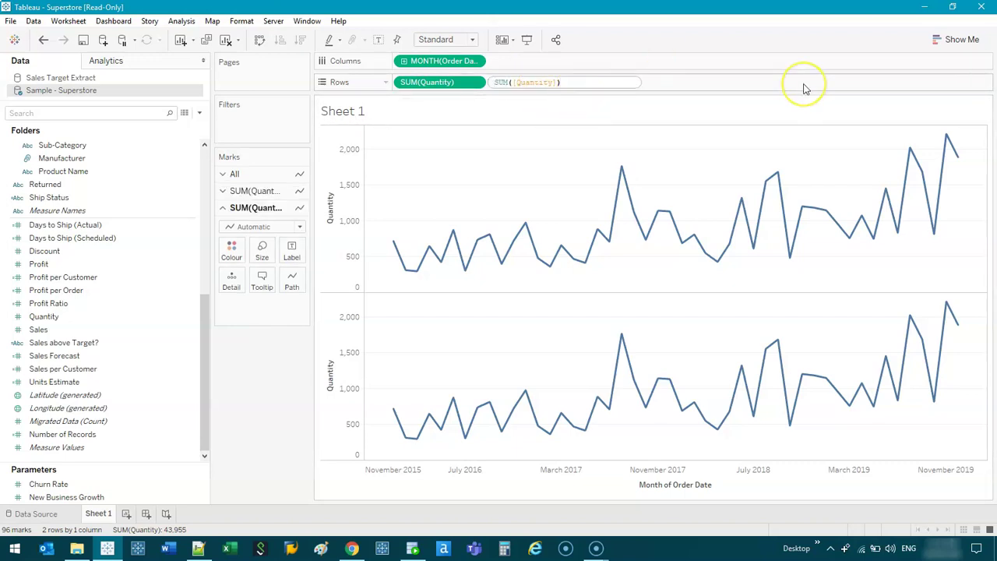
pyautogui.write('/window_')
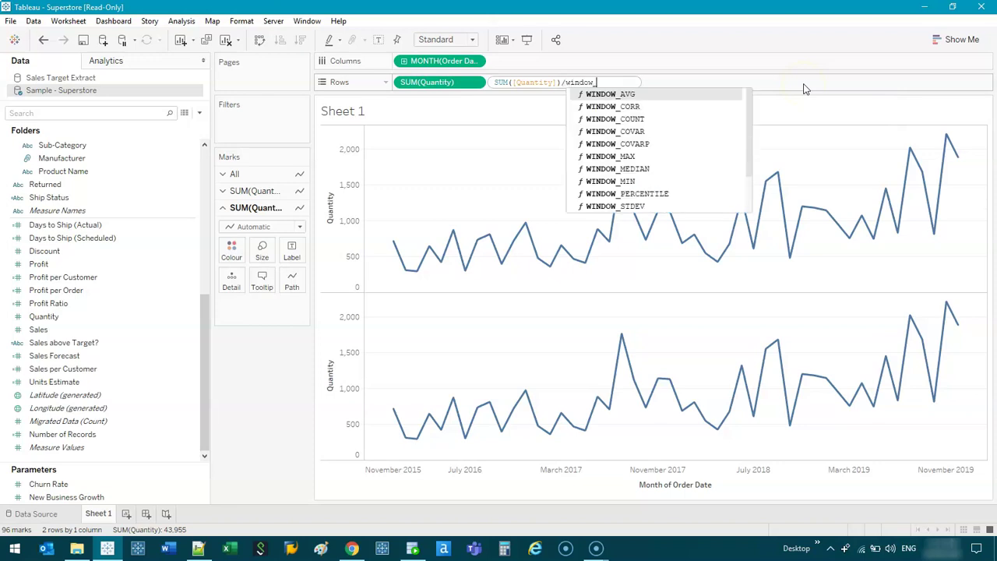
pyautogui.write('max(')
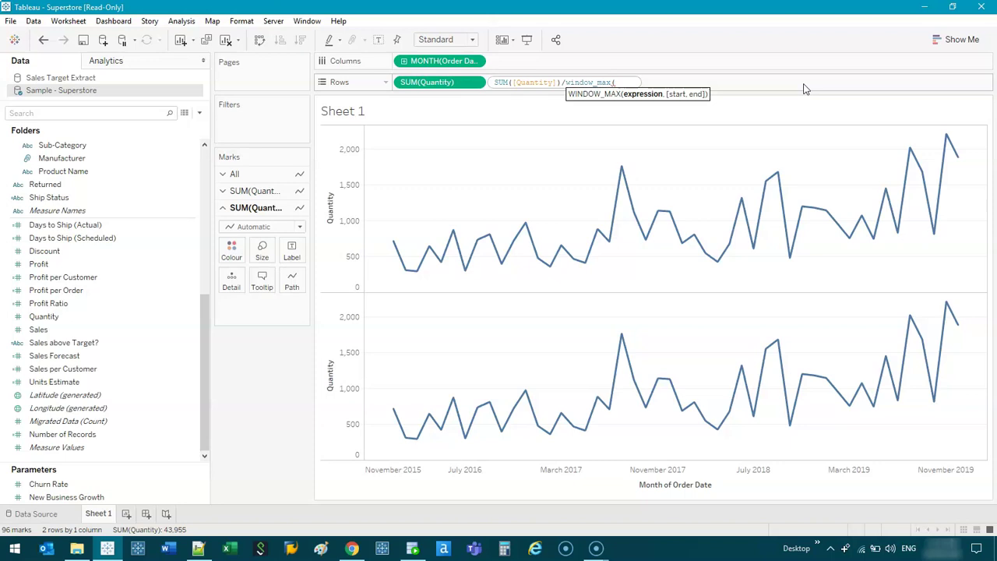
pyautogui.write('sum(quant')
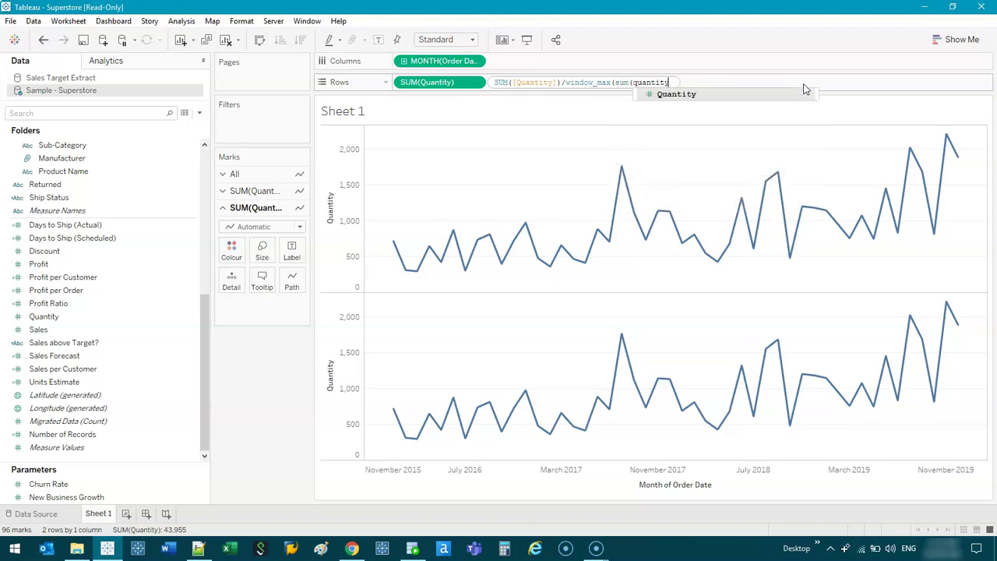
pyautogui.write('ity')
pyautogui.press('Return')
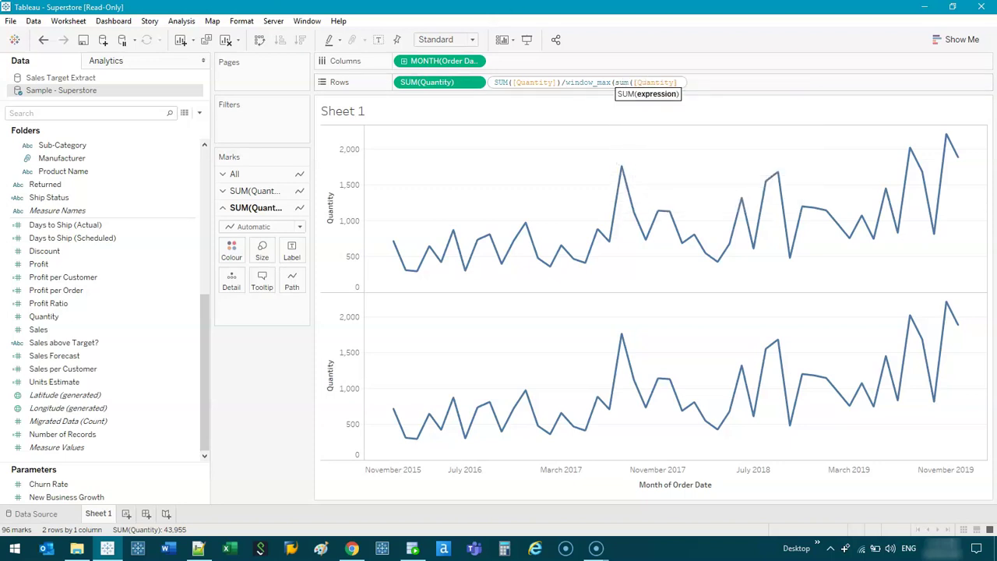
pyautogui.write('))')
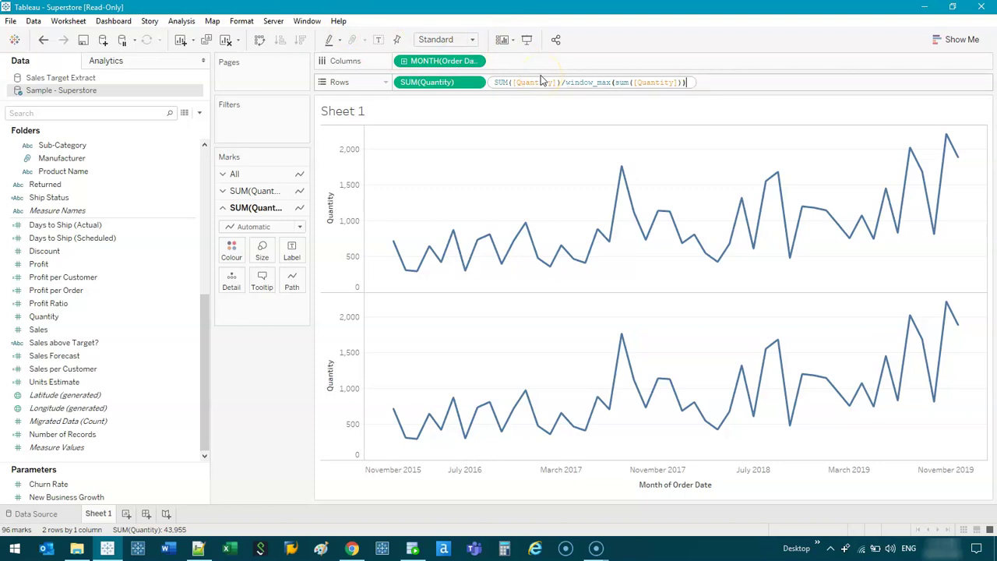
pyautogui.press('Return')
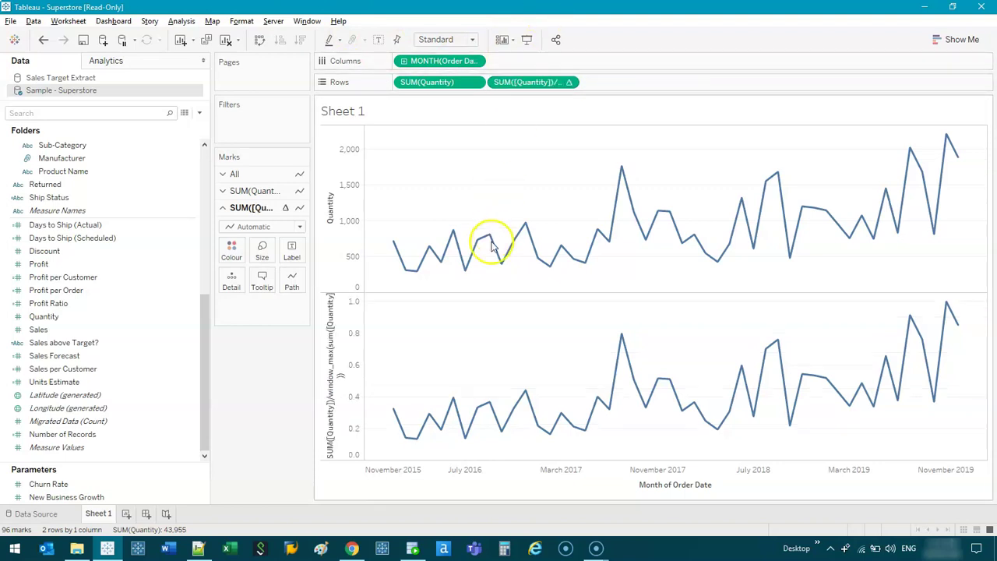
# - Show mark labels on both the Quantity chart and the normalised Quantity chart
pyautogui.moveTo(372, 295)
pyautogui.mouseDown()
pyautogui.moveTo(345, 293)
pyautogui.moveTo(343, 398)
pyautogui.mouseUp()
pyautogui.moveTo(382, 469); pyautogui.dragTo(377, 295)
pyautogui.press('Escape')
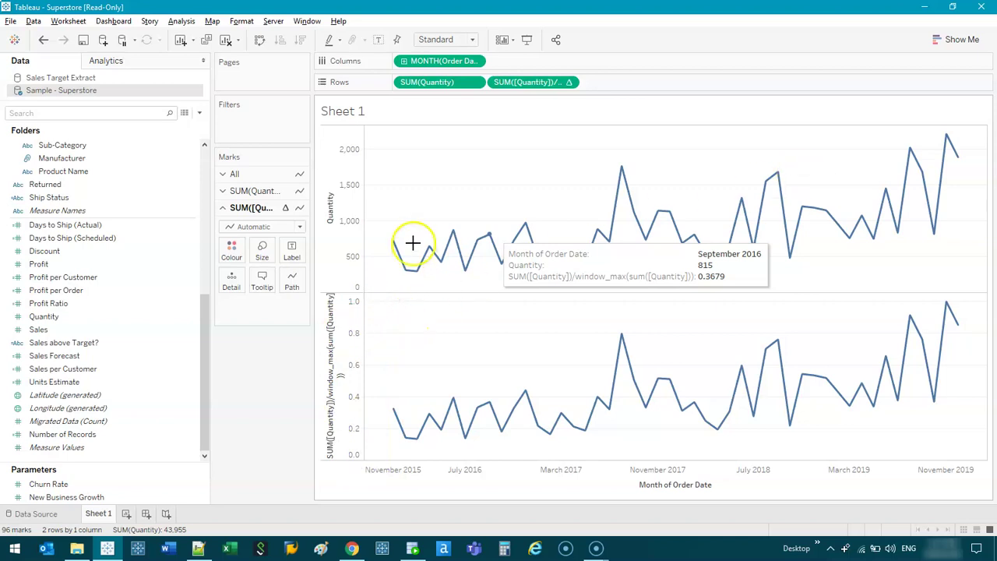
pyautogui.click(379, 41)
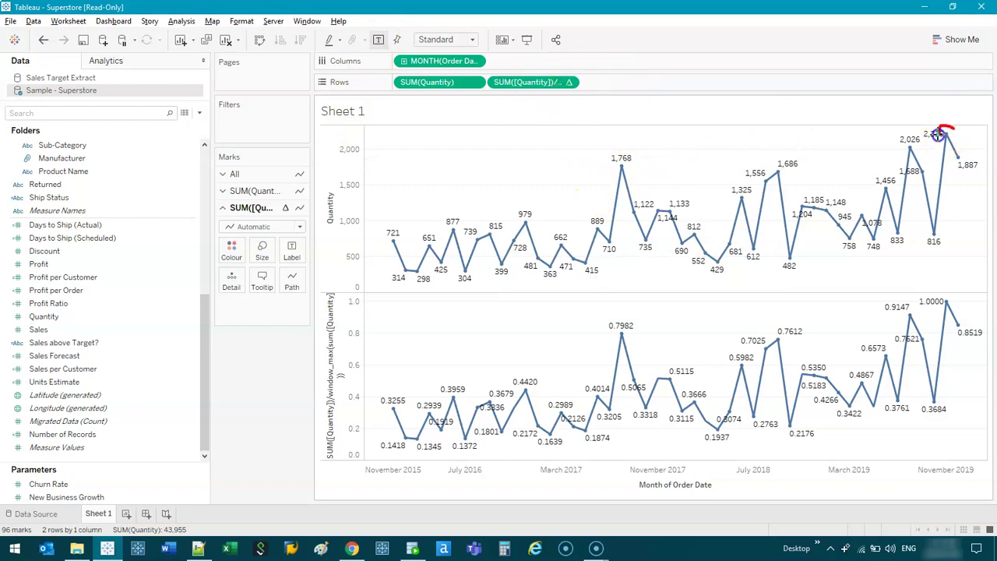
# - Compare the November 2019 peak in the Quantity chart with the same month's point in the normalised chart
pyautogui.moveTo(955, 126); pyautogui.dragTo(950, 131)
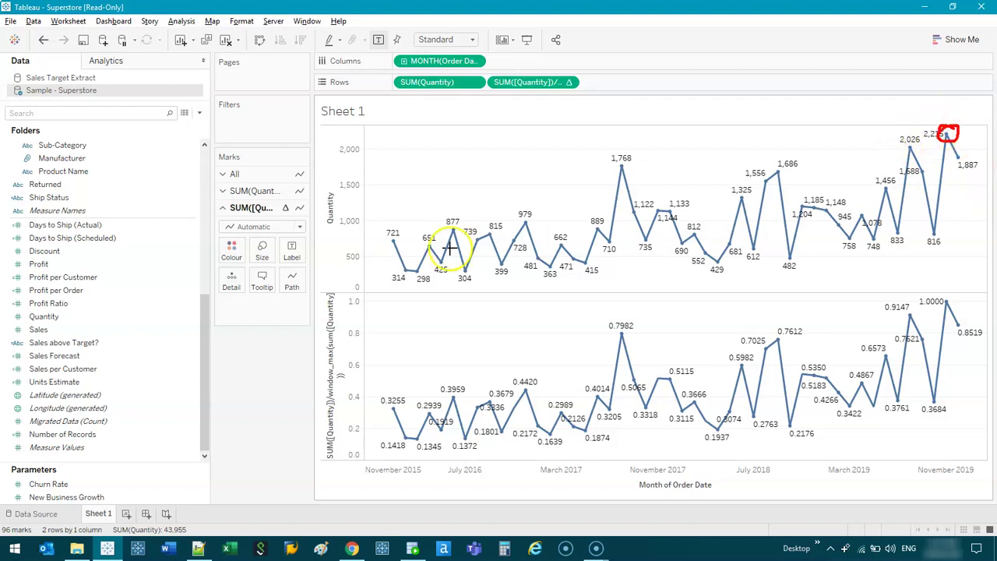
pyautogui.moveTo(385, 234); pyautogui.dragTo(391, 235)
pyautogui.moveTo(400, 273); pyautogui.dragTo(416, 268)
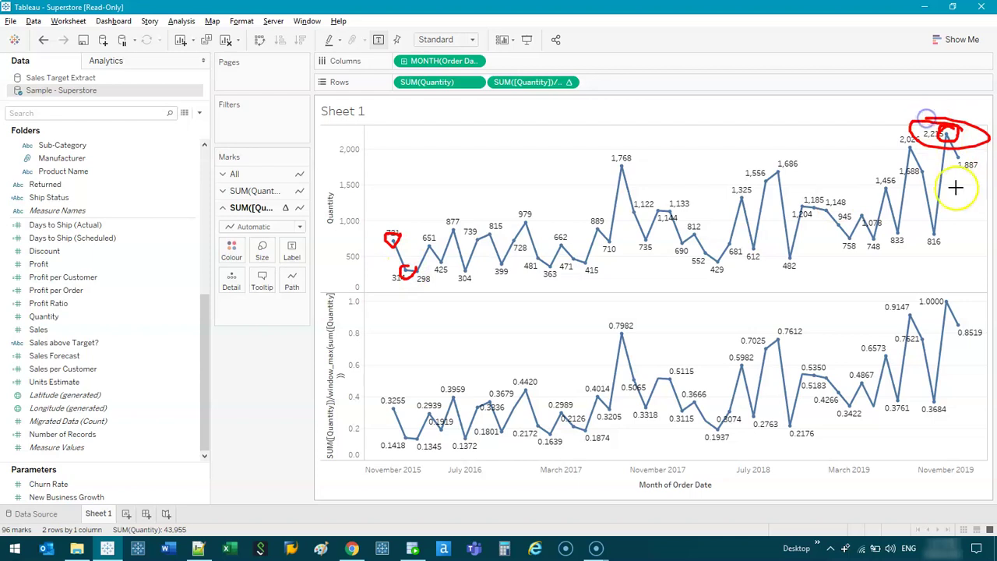
pyautogui.press('Escape')
pyautogui.moveTo(931, 145)
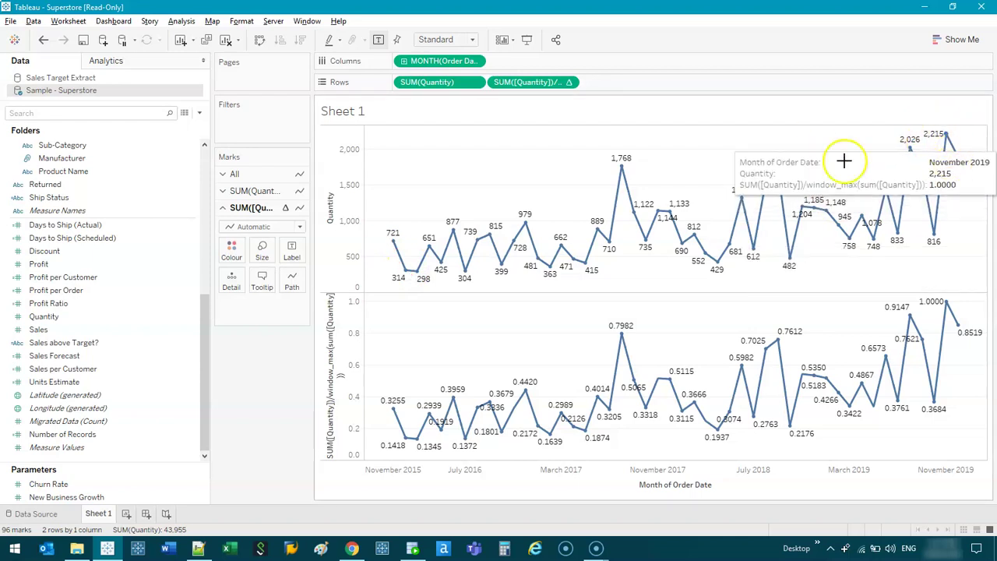
pyautogui.moveTo(935, 134); pyautogui.dragTo(952, 202)
pyautogui.moveTo(942, 284)
pyautogui.mouseDown()
pyautogui.moveTo(966, 308)
pyautogui.moveTo(947, 284)
pyautogui.moveTo(970, 273)
pyautogui.mouseUp()
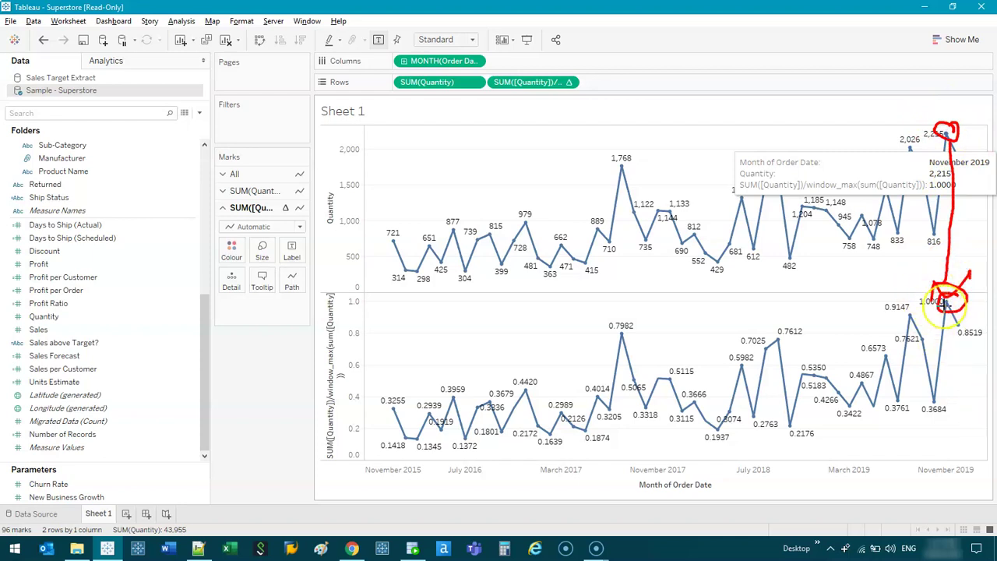
pyautogui.press('Escape')
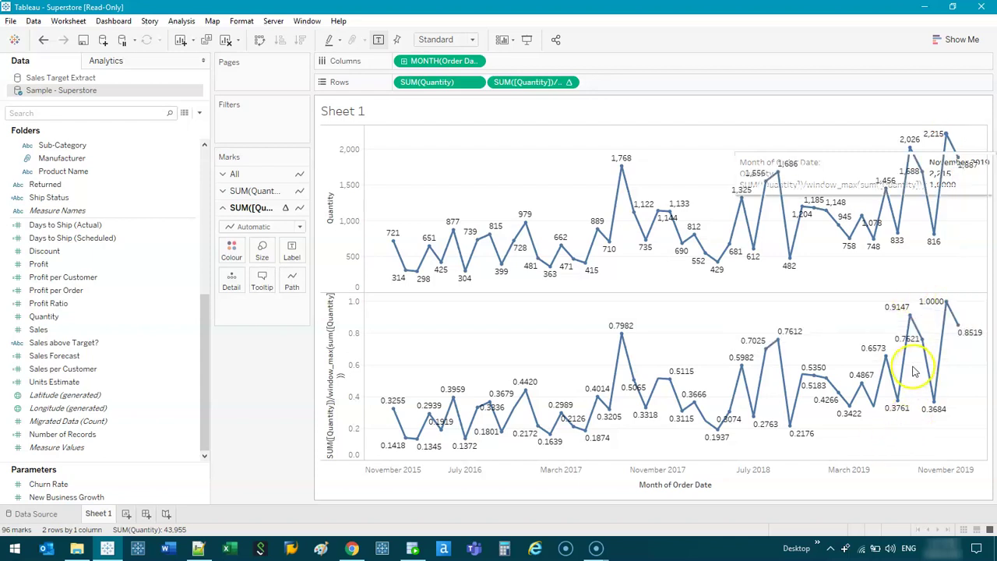
# - Duplicate Quantity at the end of Rows, apply a percent of total table calculation to the copy, and inspect its monthly values
pyautogui.moveTo(436, 82); pyautogui.dragTo(598, 82)
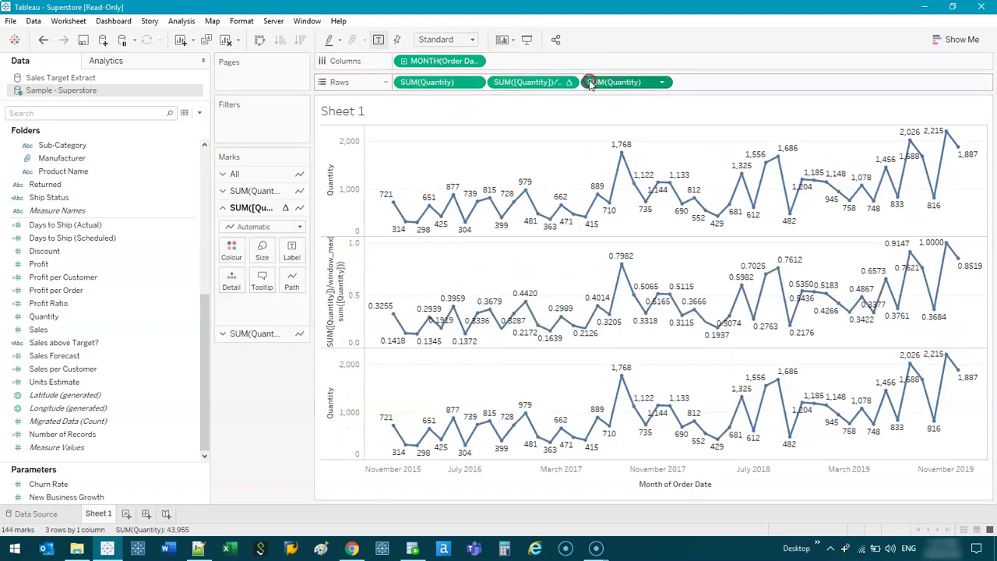
pyautogui.rightClick(590, 83)
pyautogui.moveTo(670, 285)
pyautogui.click(768, 330)
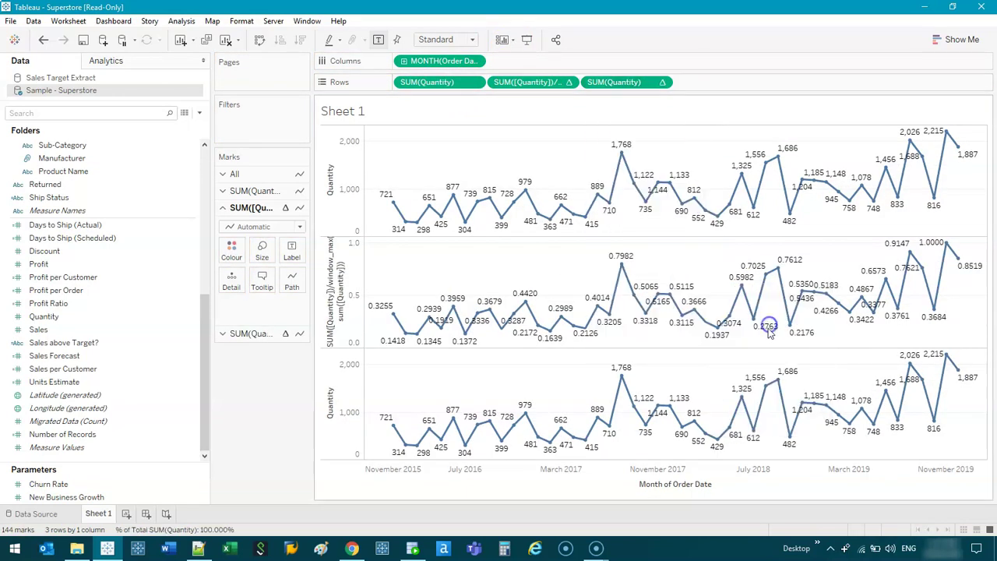
pyautogui.moveTo(404, 440)
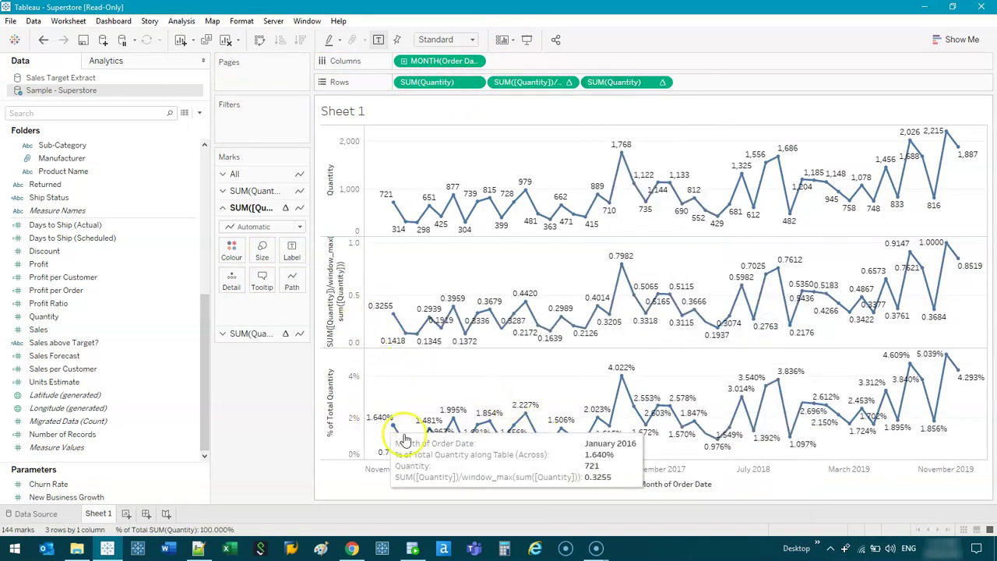
pyautogui.moveTo(808, 444)
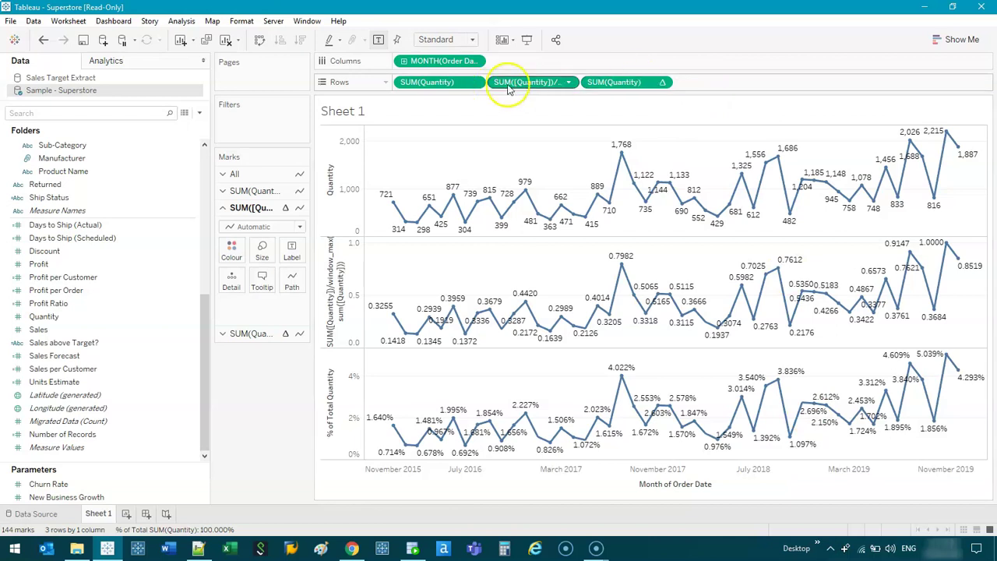
pyautogui.moveTo(647, 70); pyautogui.dragTo(629, 93)
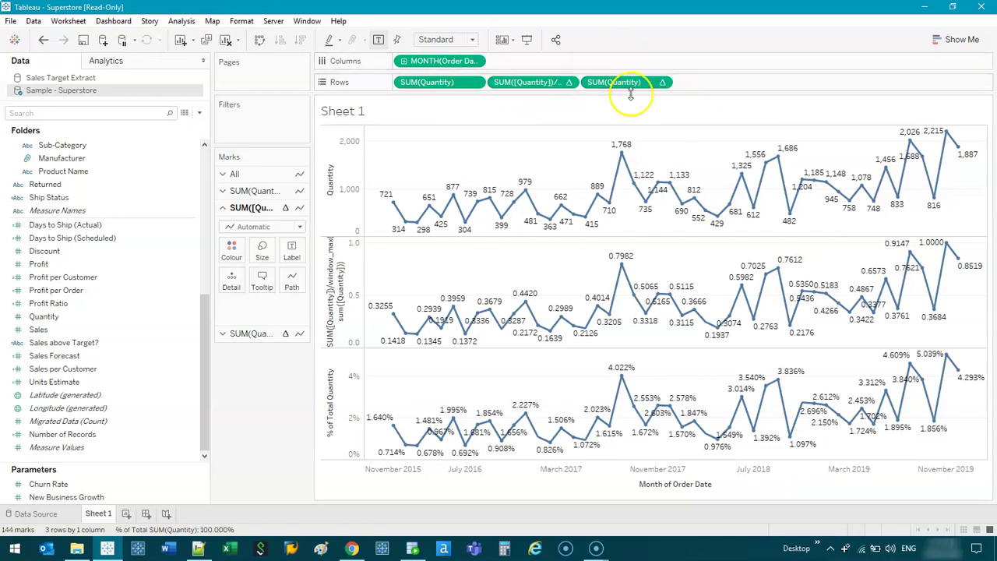
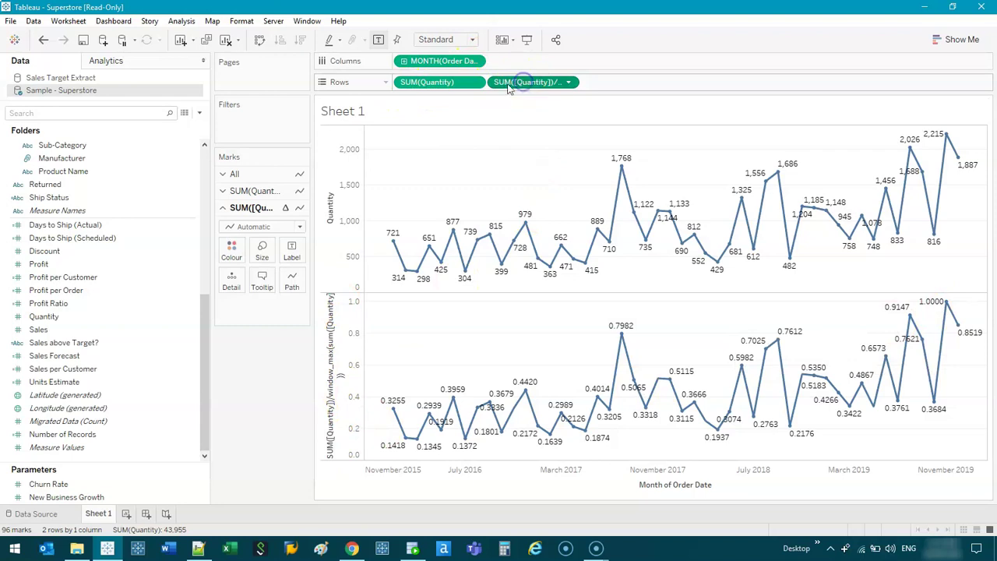
# - Move the plain Quantity from Rows to the marks label, leaving only the normalised Quantity chart
pyautogui.moveTo(441, 84); pyautogui.dragTo(296, 257)
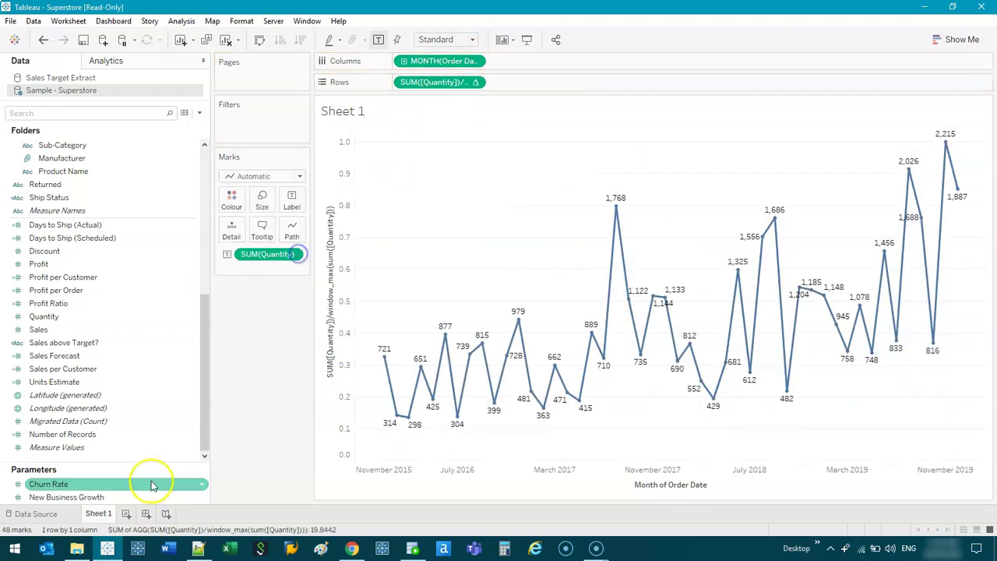
pyautogui.click(343, 148)
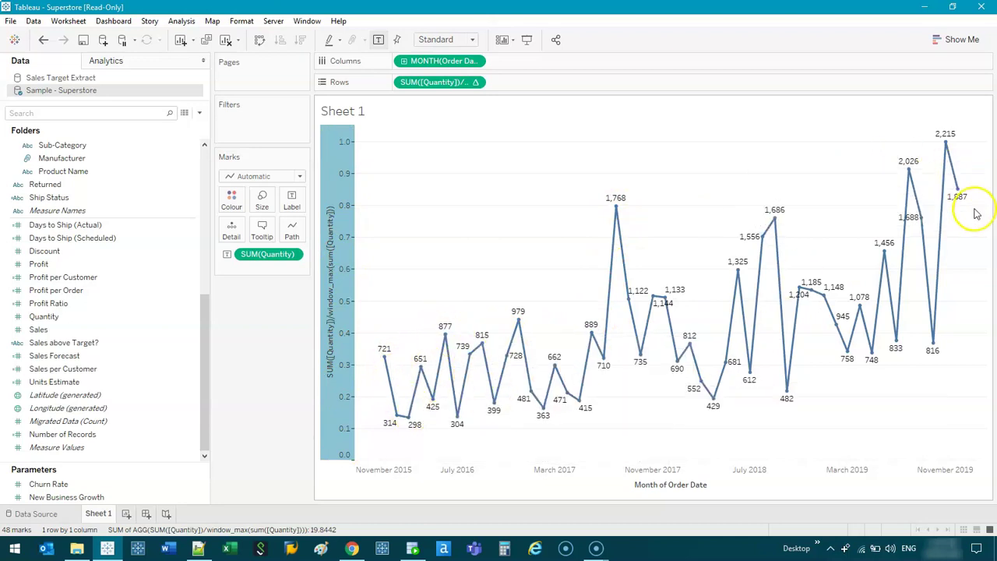
pyautogui.click(449, 231)
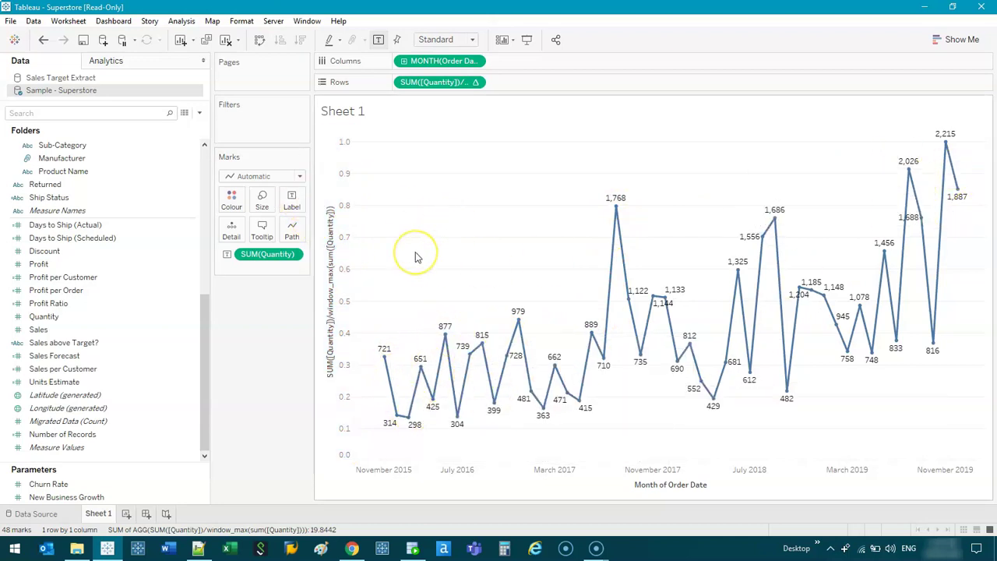
# - Set the labels to show for selected marks only and test this on a group of points mid-chart
pyautogui.click(292, 199)
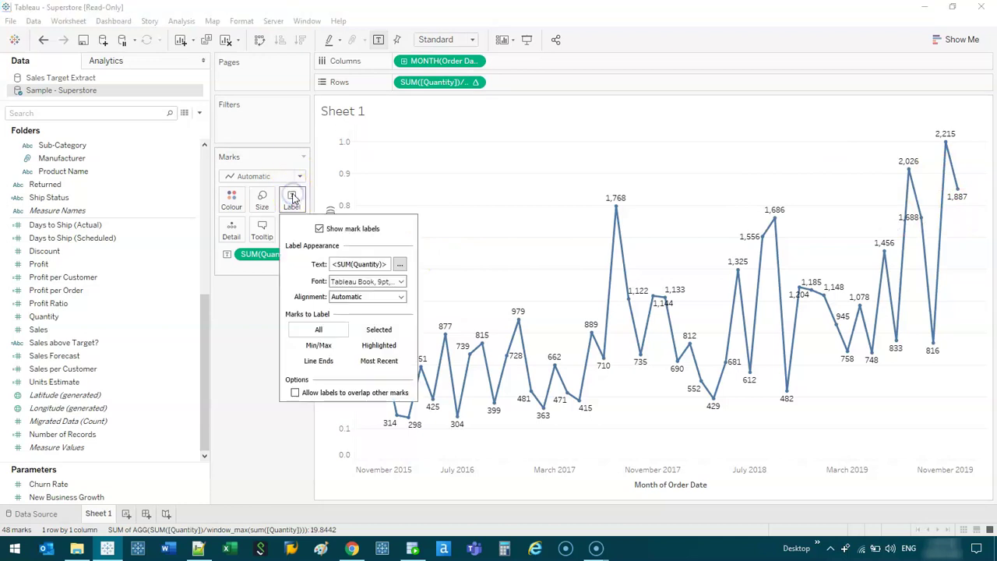
pyautogui.click(380, 330)
pyautogui.click(550, 241)
pyautogui.moveTo(579, 189); pyautogui.dragTo(777, 411)
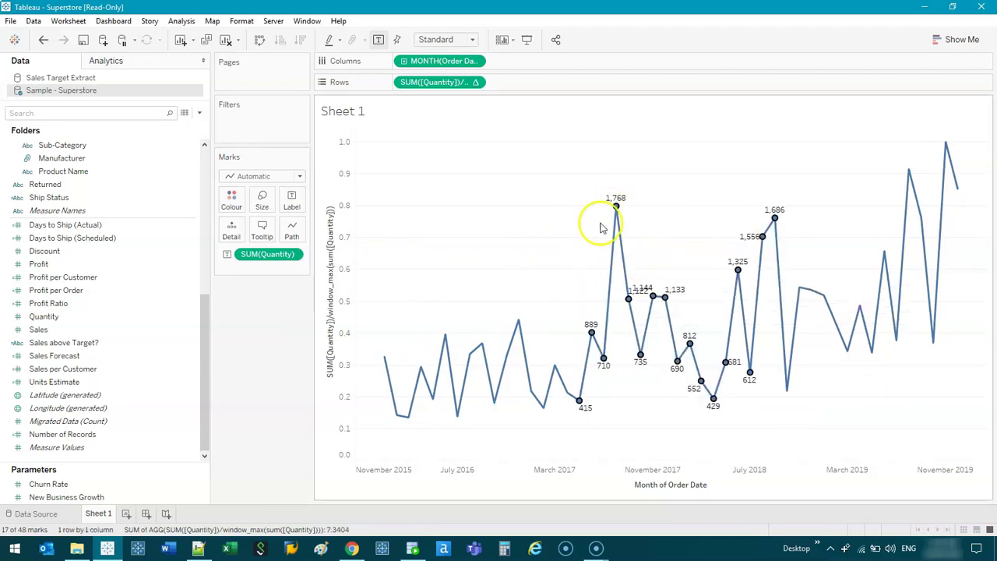
pyautogui.click(565, 195)
# - Add Sales to Rows and change it to the calculation SUM([Sales])/window_max(sum([Sales]))
pyautogui.click(131, 331)
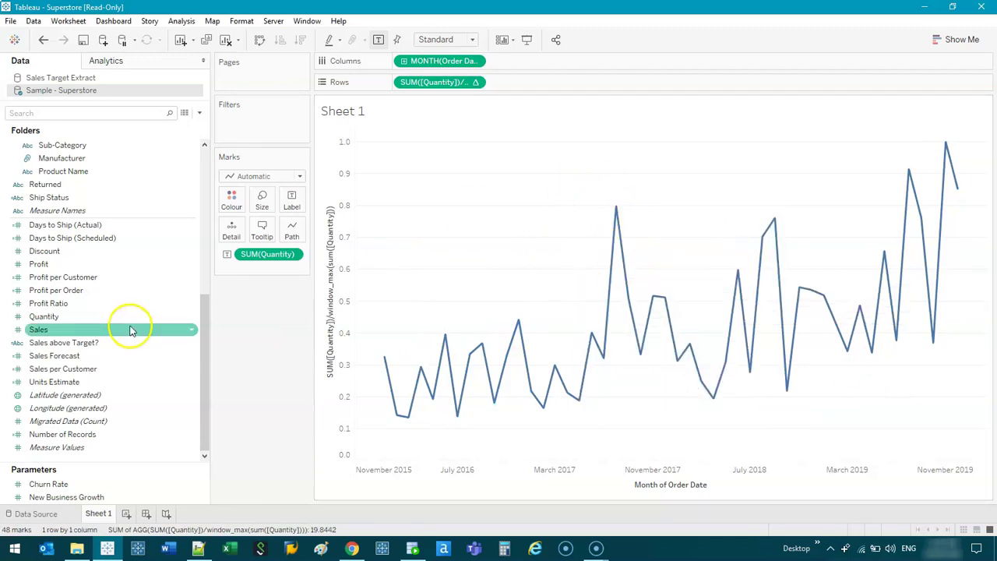
pyautogui.moveTo(115, 335); pyautogui.dragTo(652, 84)
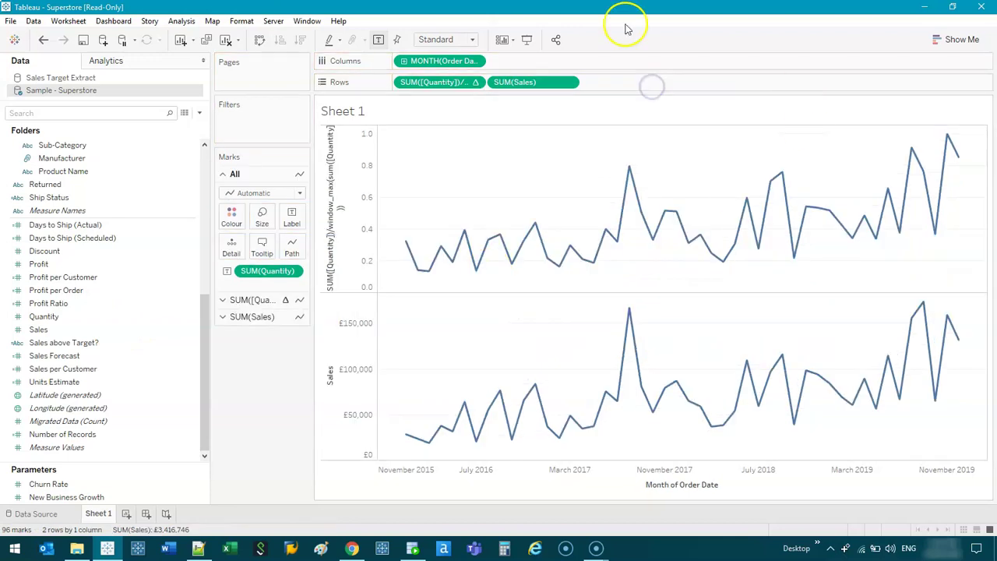
pyautogui.doubleClick(545, 82)
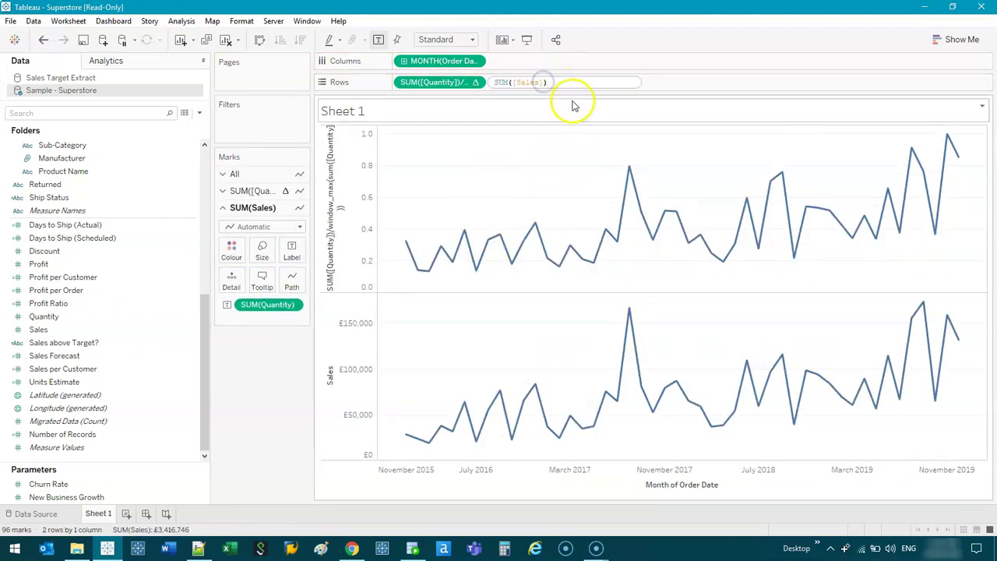
pyautogui.write('/')
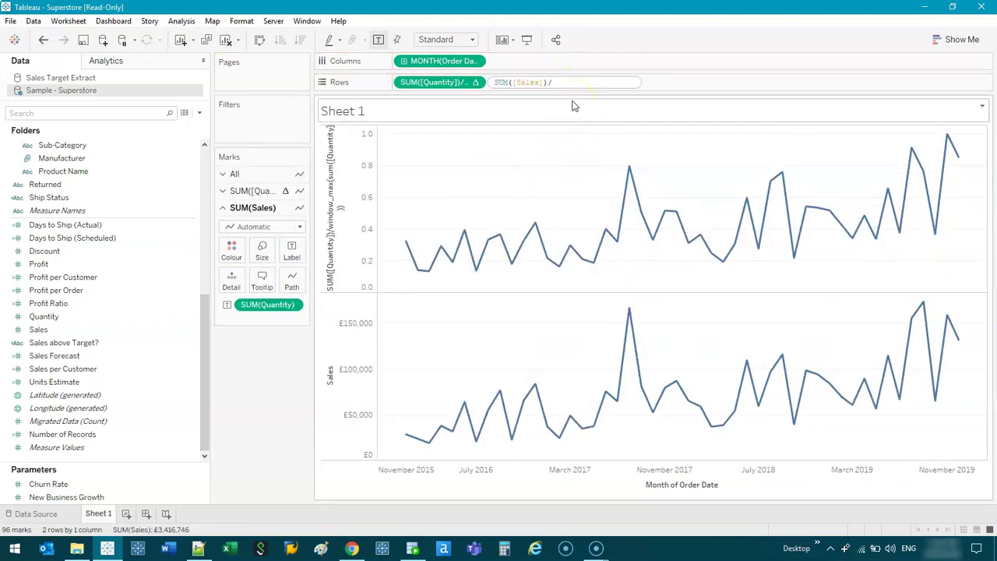
pyautogui.write('window_max(')
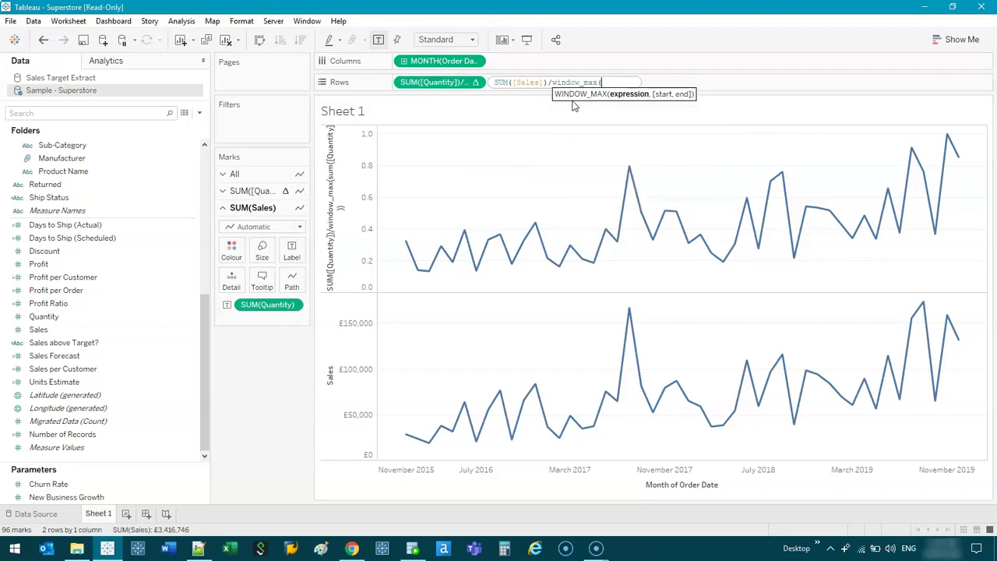
pyautogui.write('sum(sa')
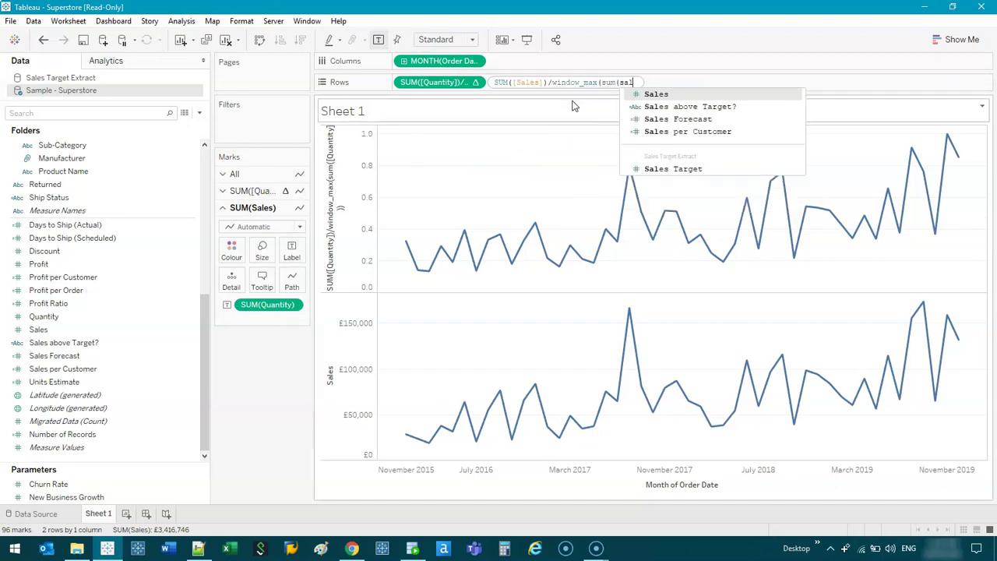
pyautogui.write('l')
pyautogui.press('Return')
pyautogui.write('))')
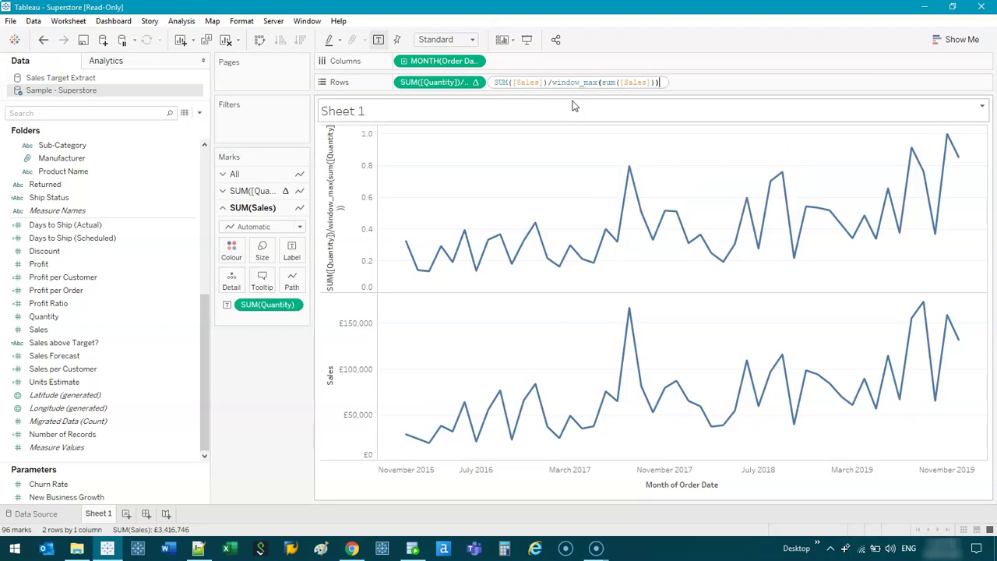
pyautogui.press('Return')
# - Replace Quantity with Sales as the normalised Sales chart's label and set labels to show for selected marks only
pyautogui.click(348, 324)
pyautogui.moveTo(58, 330); pyautogui.dragTo(292, 252)
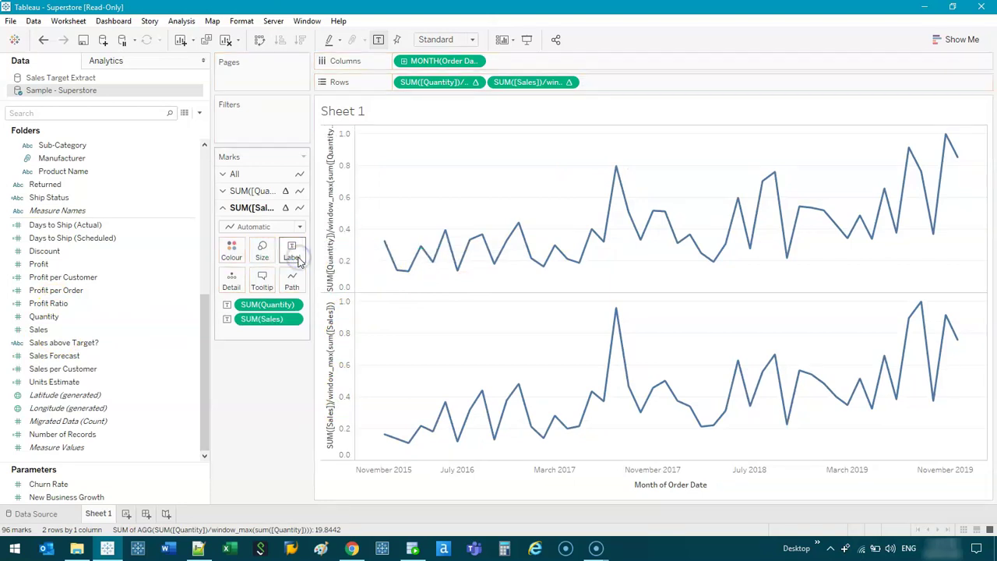
pyautogui.moveTo(265, 304); pyautogui.dragTo(249, 420)
pyautogui.click(258, 205)
pyautogui.moveTo(43, 317); pyautogui.dragTo(246, 311)
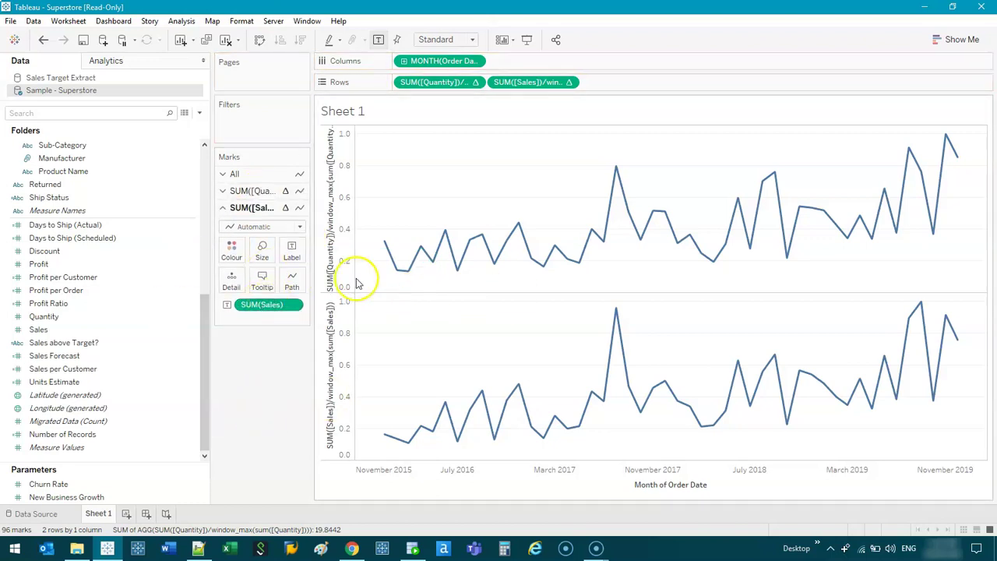
pyautogui.click(292, 250)
pyautogui.click(378, 380)
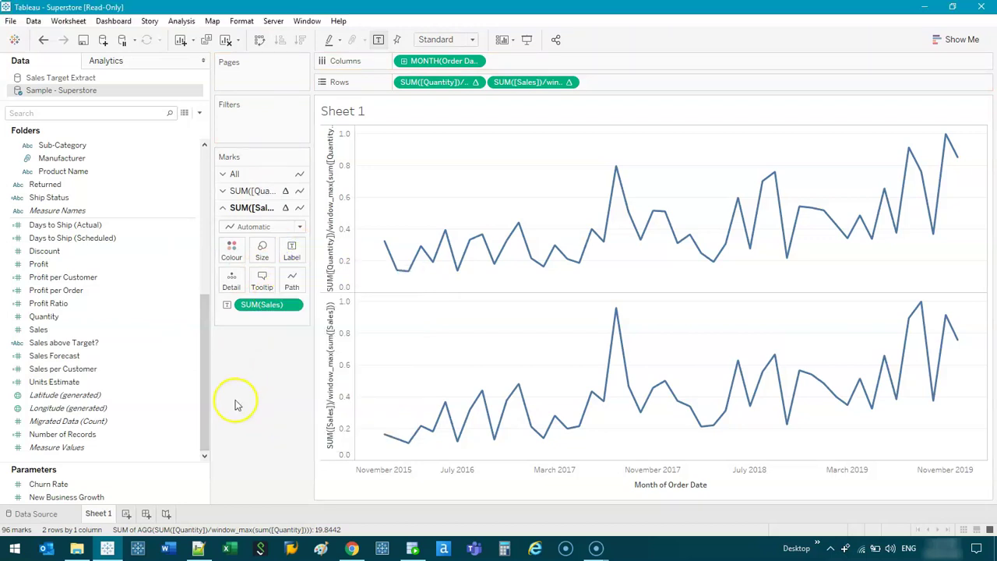
# - Test the Sales labels on a group of mid-chart points, and combine the normalised Sales and Quantity charts as a dual axis
pyautogui.moveTo(567, 316); pyautogui.dragTo(799, 458)
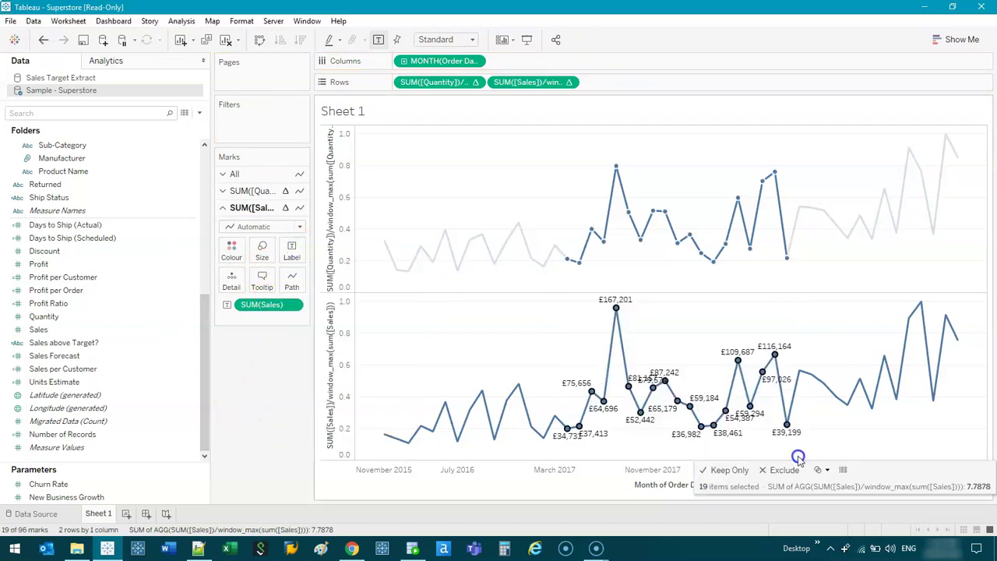
pyautogui.click(663, 323)
pyautogui.rightClick(514, 88)
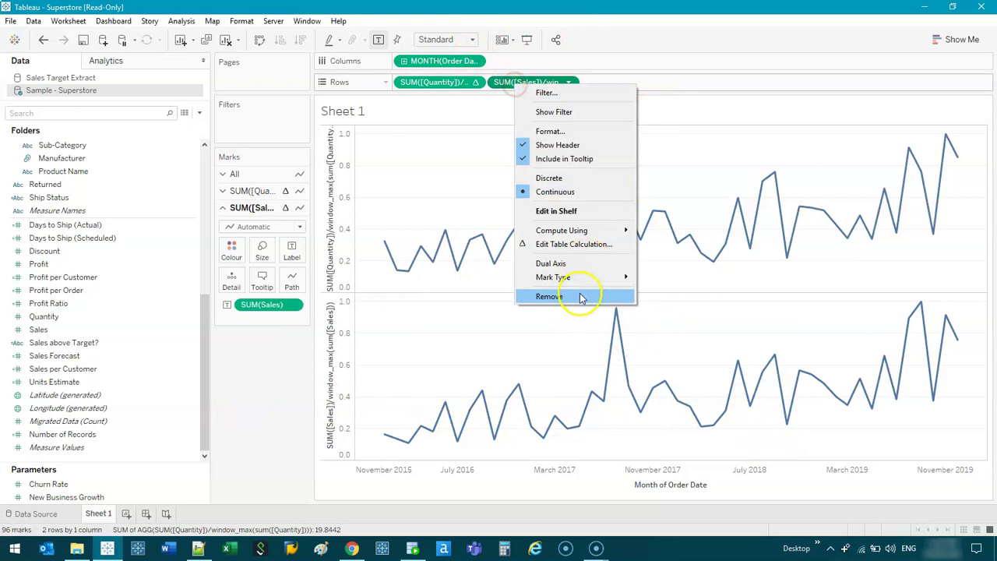
pyautogui.click(580, 265)
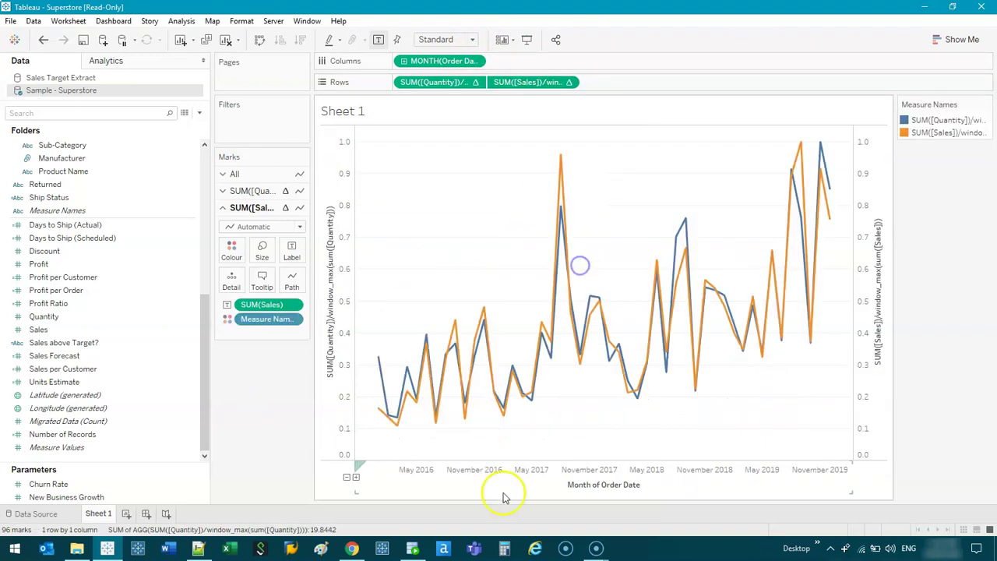
# - Synchronise the normalised Sales axis with the Quantity axis and hide the Sales axis header
pyautogui.rightClick(870, 224)
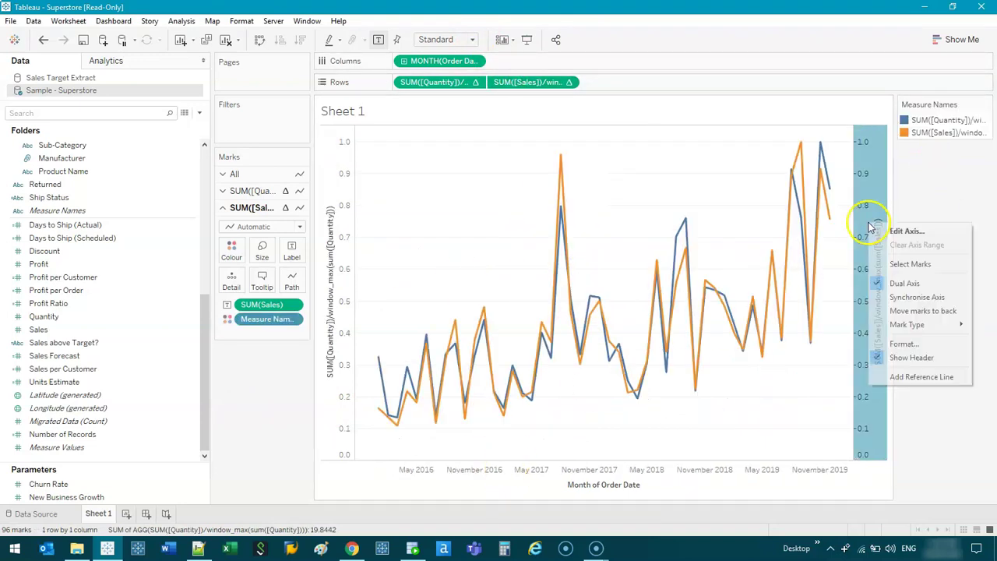
pyautogui.click(917, 297)
pyautogui.rightClick(875, 188)
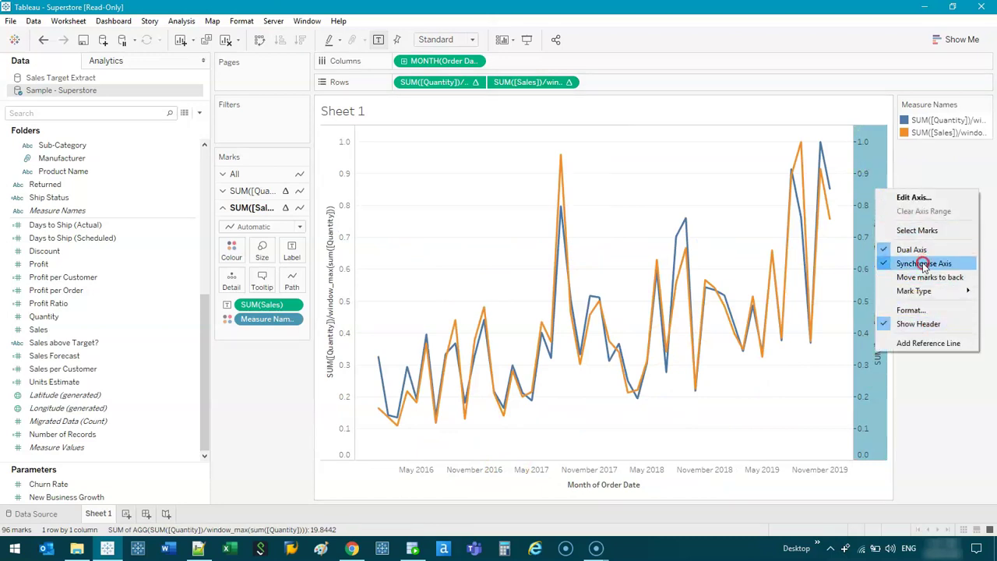
pyautogui.click(933, 327)
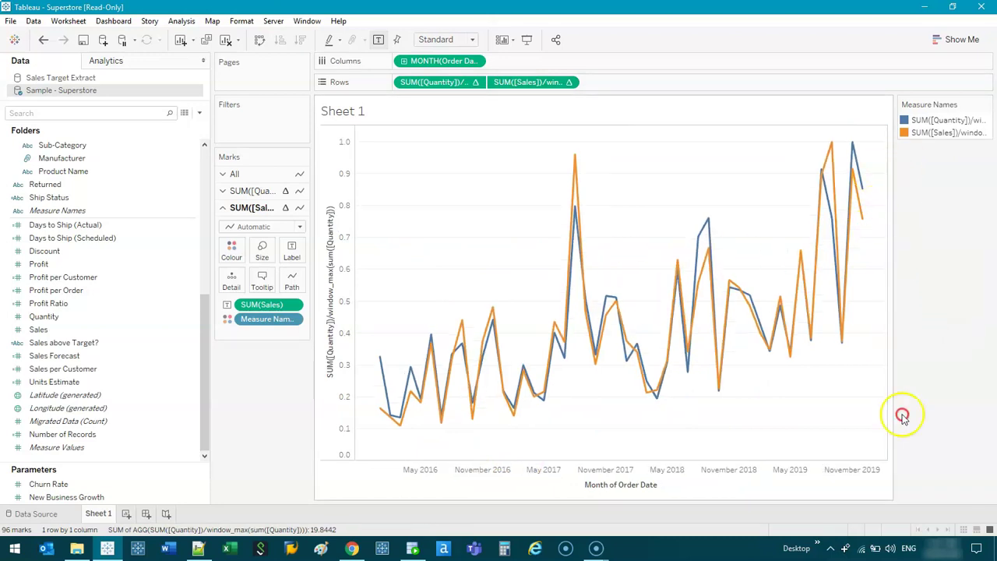